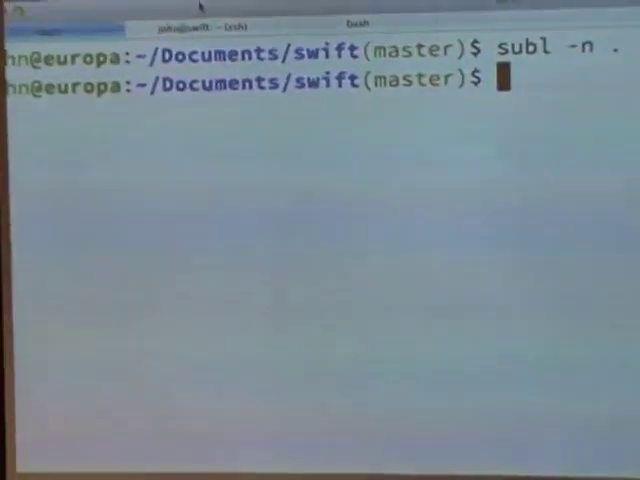
pyautogui.write('git ')
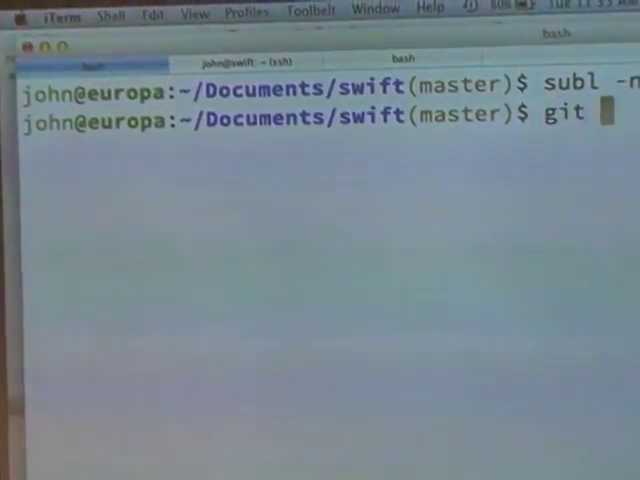
pyautogui.write('st')
# Run git status in iTerm to confirm a clean master branch, then return to Sublime Text.
pyautogui.press('Return')
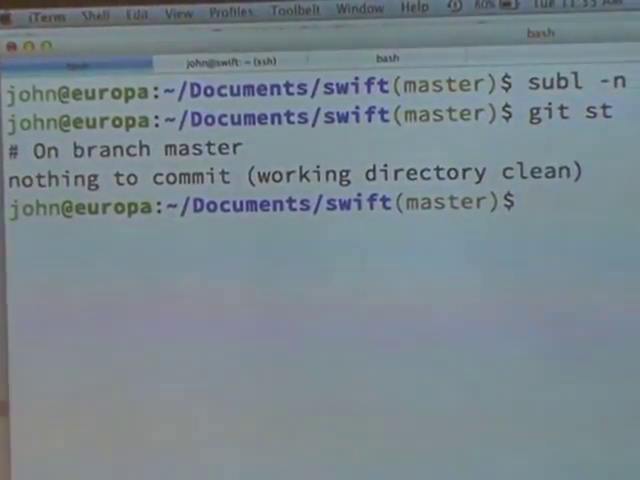
pyautogui.press('super+Tab')
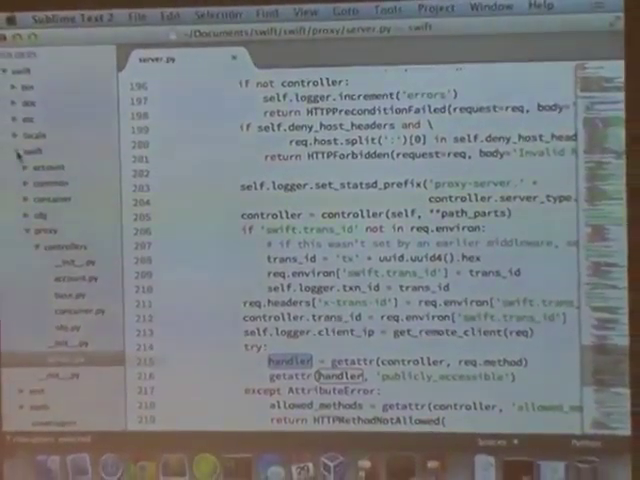
# Collapse the swift package folder in the sidebar to reveal the root files.
pyautogui.click(22, 147)
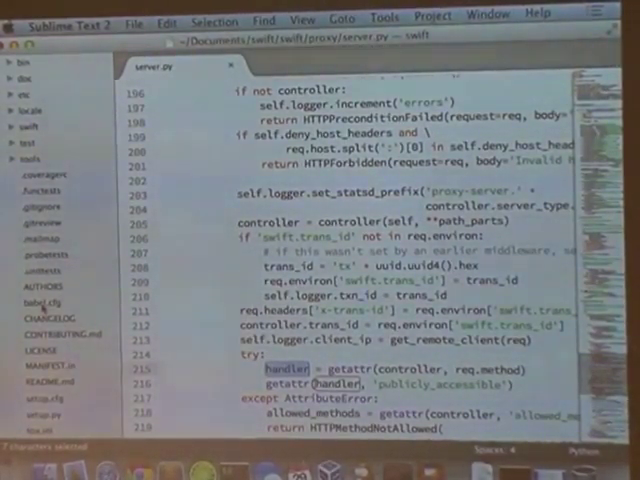
pyautogui.write('handle_request')
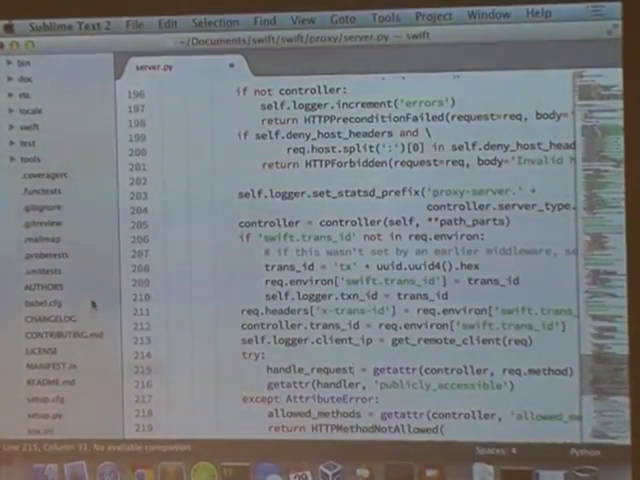
# Activate Mouse Locator in System Preferences, set it to Always On, and close the window.
pyautogui.press('super+Tab')
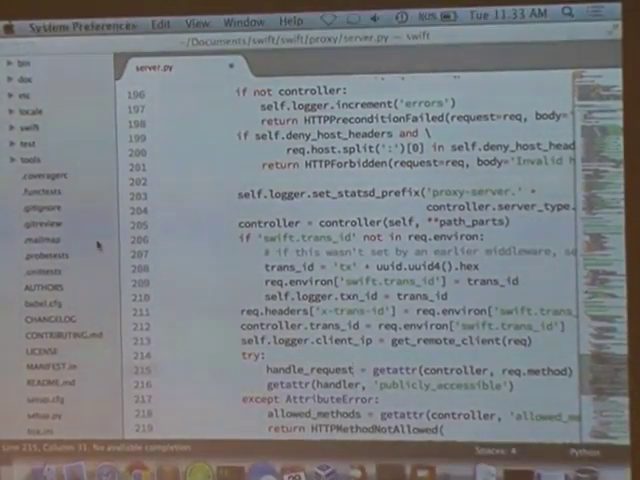
pyautogui.click(133, 74)
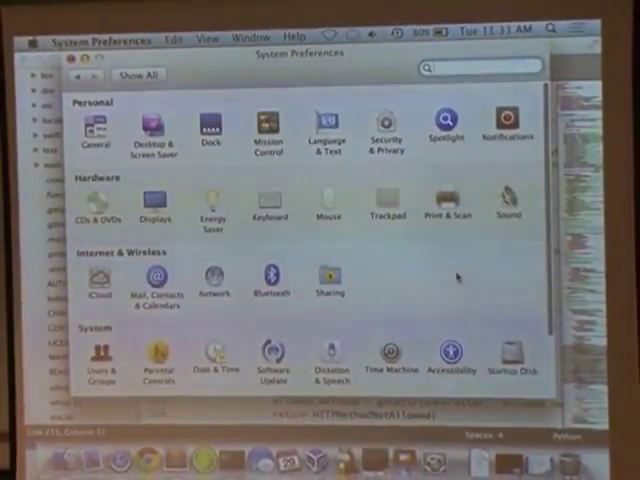
pyautogui.scroll(-3, 457, 276)
pyautogui.click(217, 383)
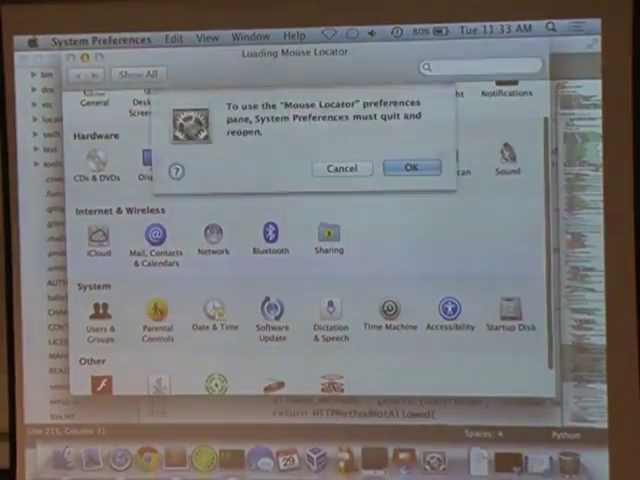
pyautogui.click(412, 165)
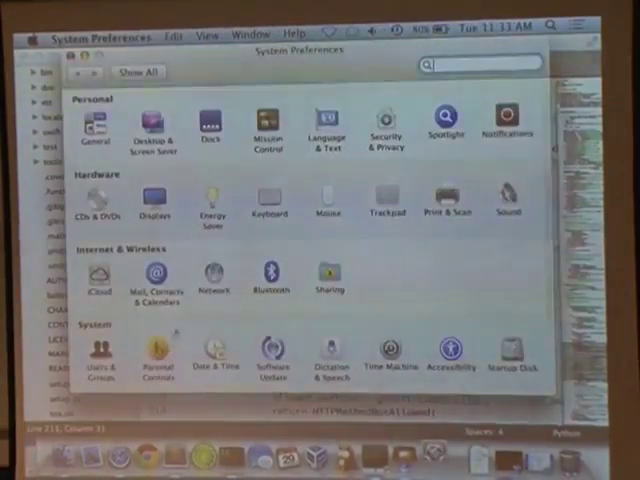
pyautogui.click(167, 106)
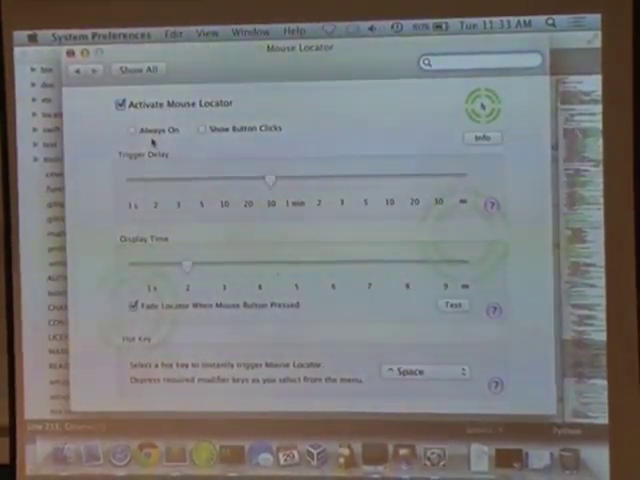
pyautogui.click(160, 128)
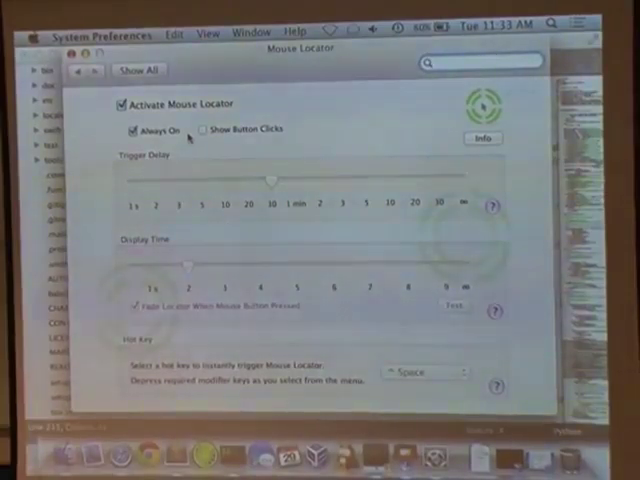
pyautogui.click(72, 54)
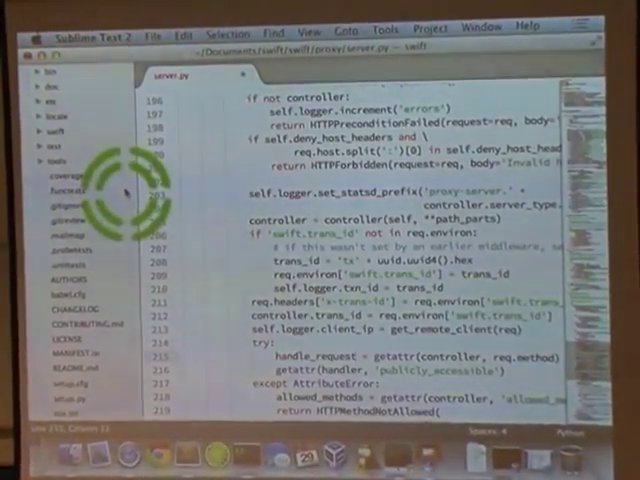
pyautogui.scroll(2, 85, 180)
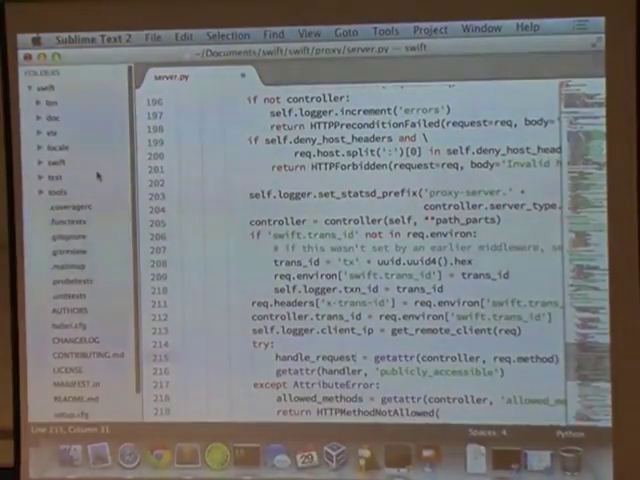
pyautogui.scroll(-2, 98, 176)
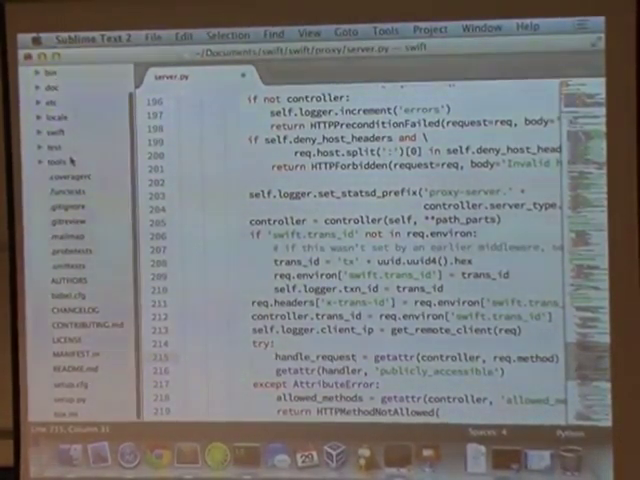
# Browse CHANGELOG, AUTHORS and setup.py, then expand the bin folder.
pyautogui.click(72, 308)
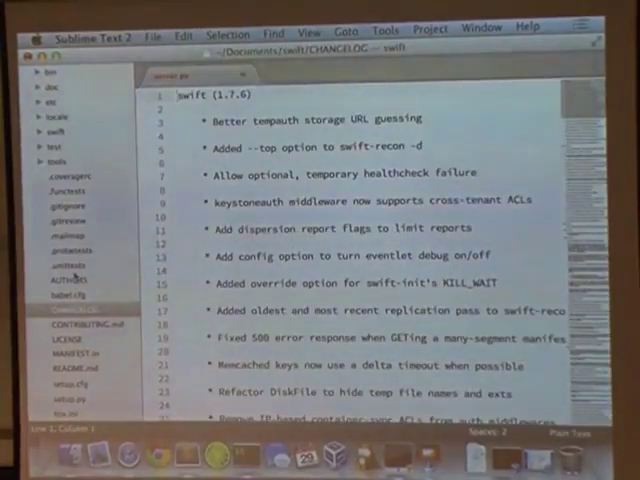
pyautogui.click(68, 280)
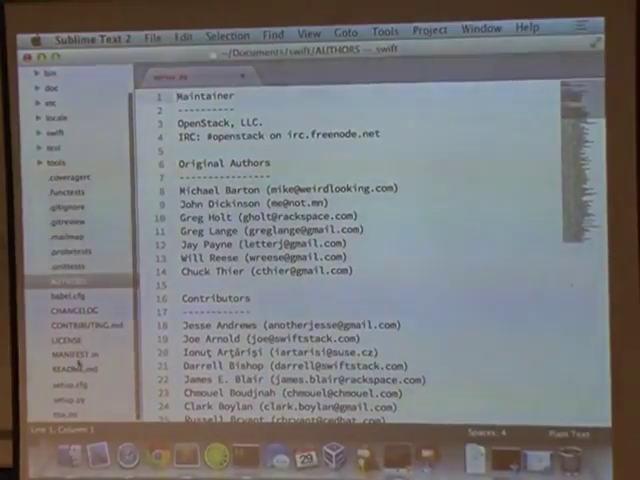
pyautogui.click(66, 400)
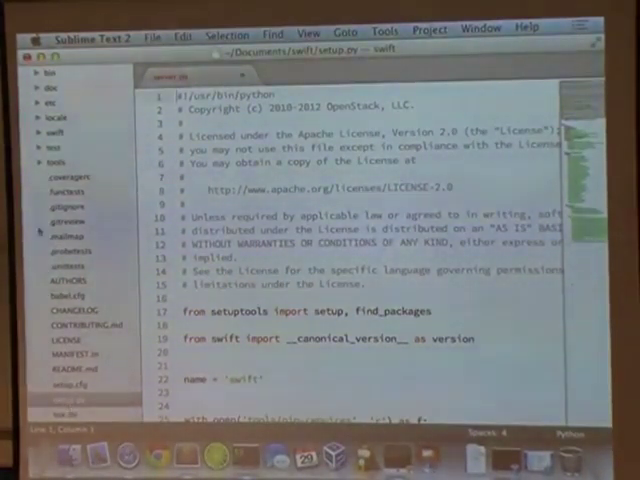
pyautogui.click(52, 87)
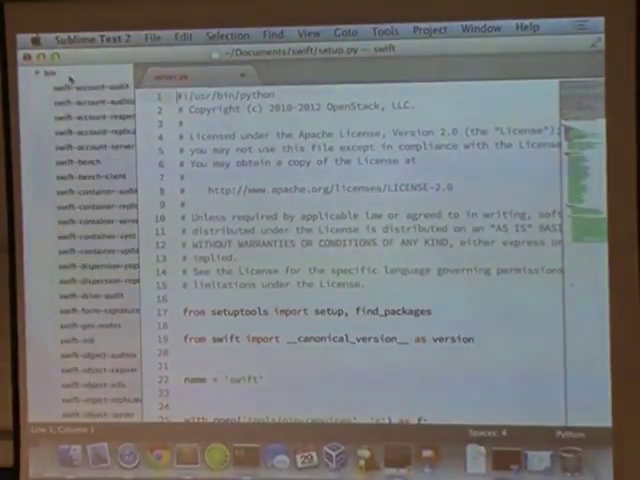
pyautogui.scroll(-5, 66, 137)
pyautogui.scroll(5, 66, 137)
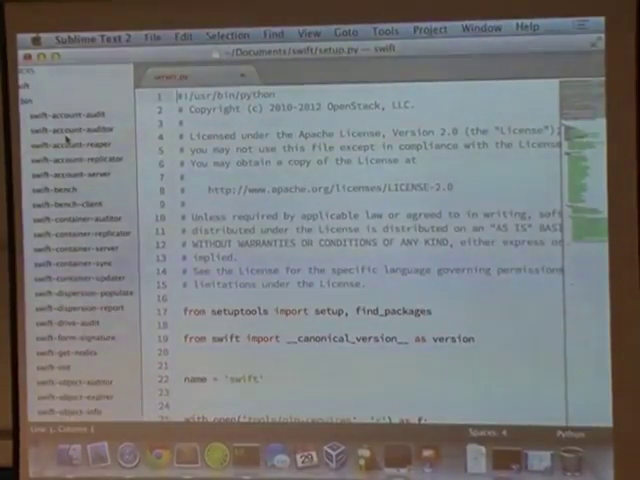
pyautogui.scroll(3, 66, 137)
pyautogui.scroll(-6, 66, 137)
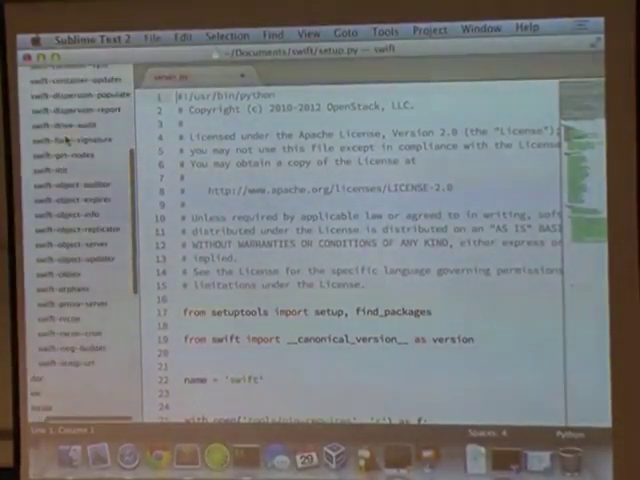
pyautogui.scroll(5, 66, 140)
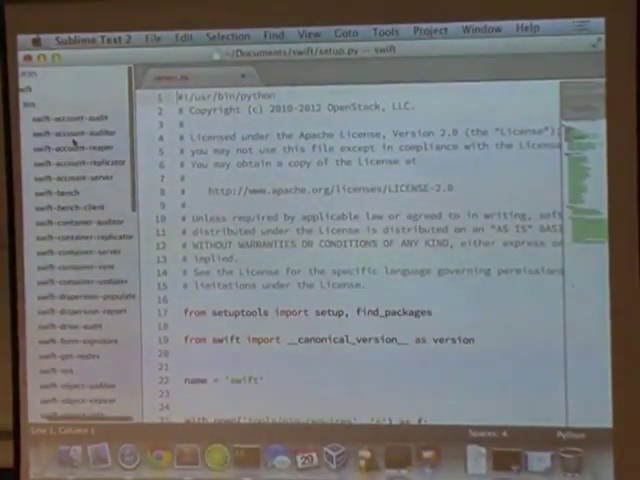
# View swift-account-audit, swift-account-auditor and swift-init, widening the sidebar, then collapse bin.
pyautogui.click(72, 140)
pyautogui.click(110, 122)
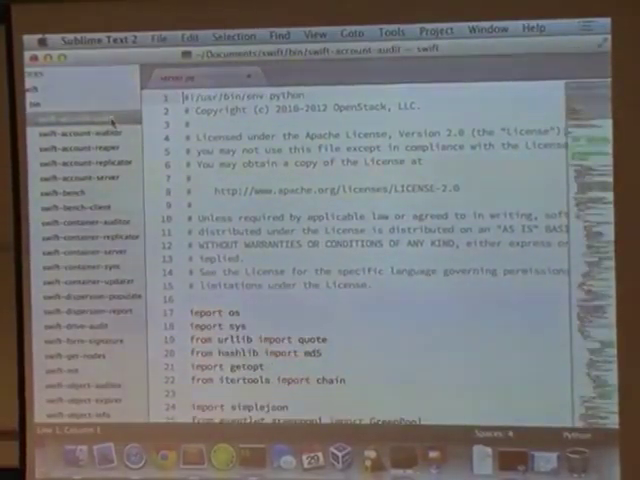
pyautogui.click(113, 130)
pyautogui.scroll(-5, 313, 231)
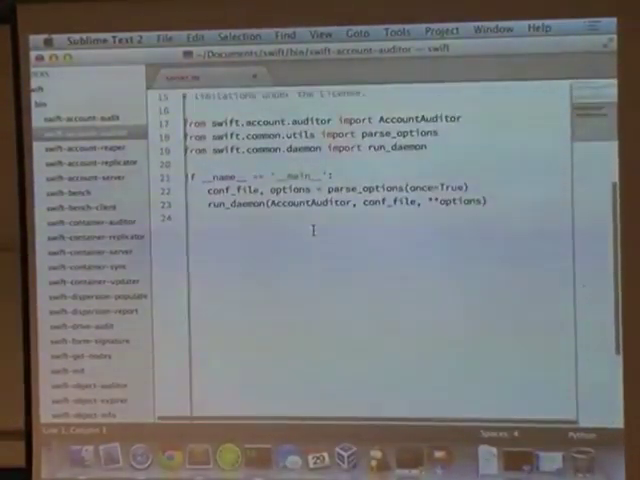
pyautogui.scroll(3, 313, 231)
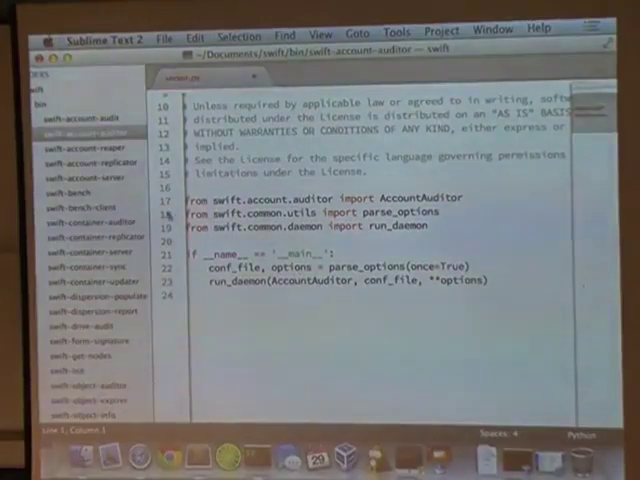
pyautogui.hscroll(-2, 97, 195)
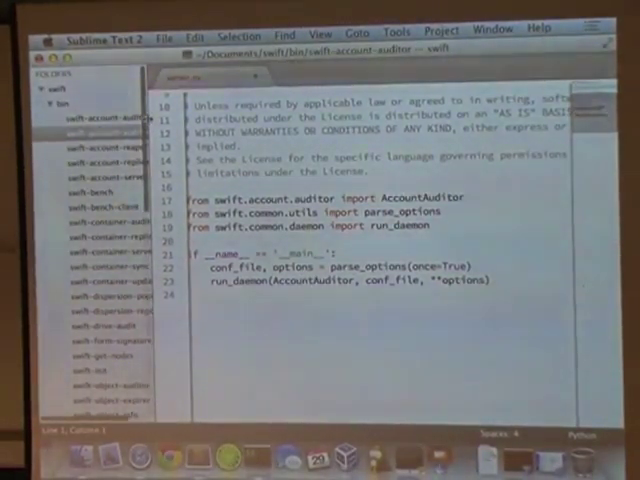
pyautogui.moveTo(145, 120)
pyautogui.mouseDown()
pyautogui.moveTo(210, 128)
pyautogui.moveTo(190, 128)
pyautogui.mouseUp()
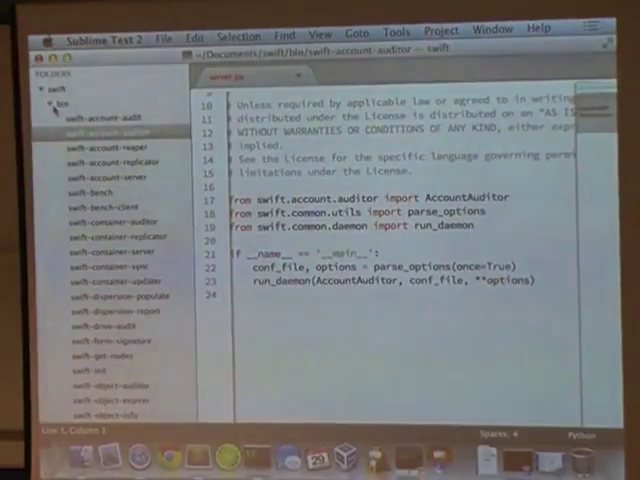
pyautogui.scroll(-5, 95, 195)
pyautogui.scroll(-3, 95, 195)
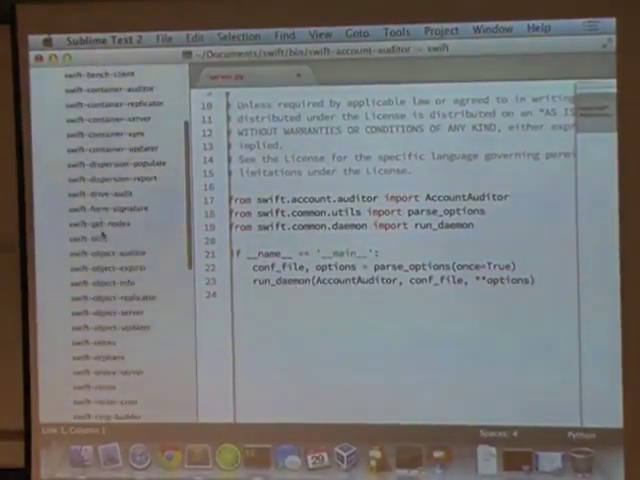
pyautogui.click(97, 238)
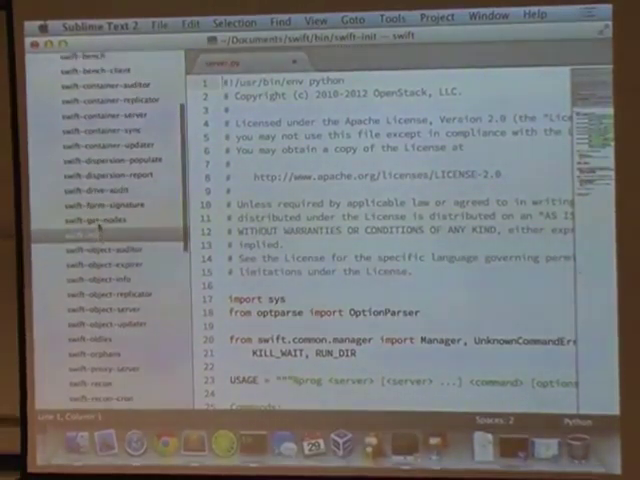
pyautogui.scroll(5, 100, 227)
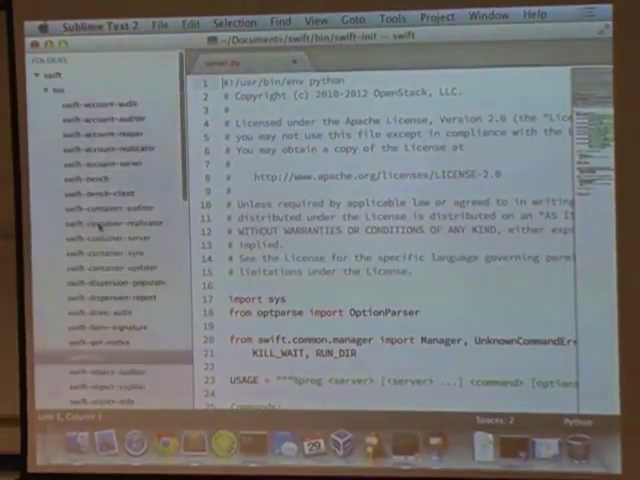
pyautogui.click(46, 90)
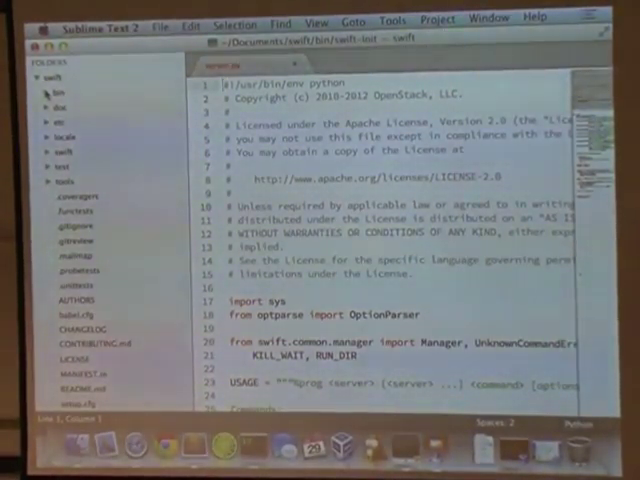
# Expand doc/source and open development_auth.rst.
pyautogui.click(50, 108)
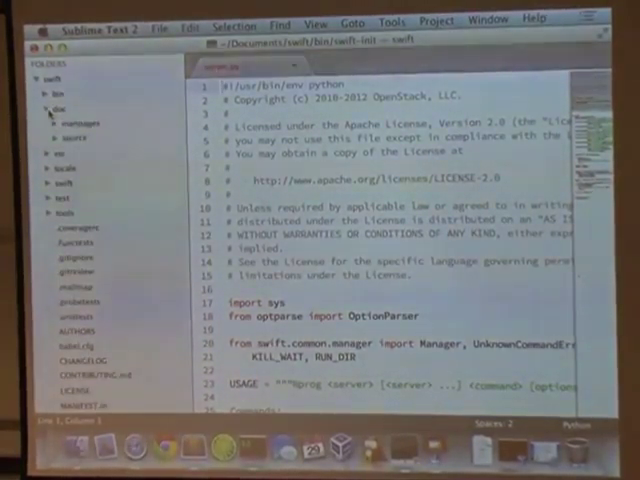
pyautogui.click(72, 140)
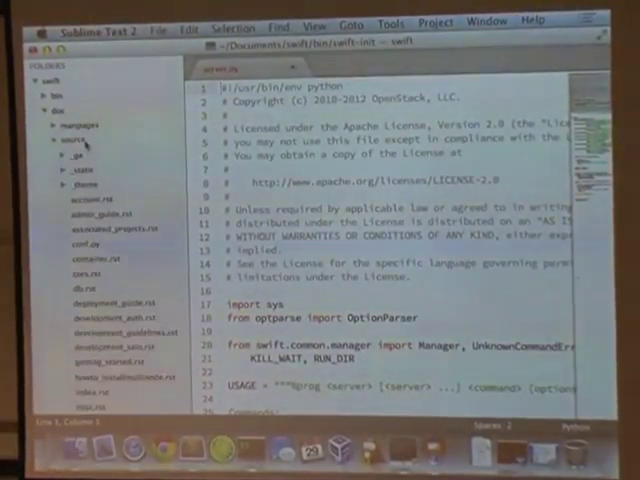
pyautogui.scroll(-5, 100, 250)
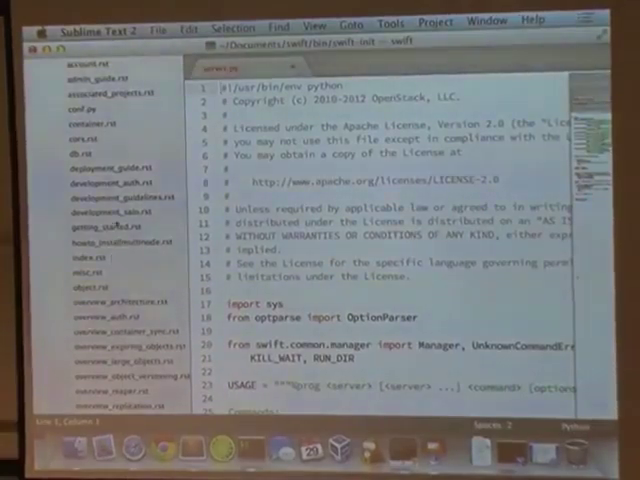
pyautogui.click(98, 183)
pyautogui.scroll(-10, 380, 250)
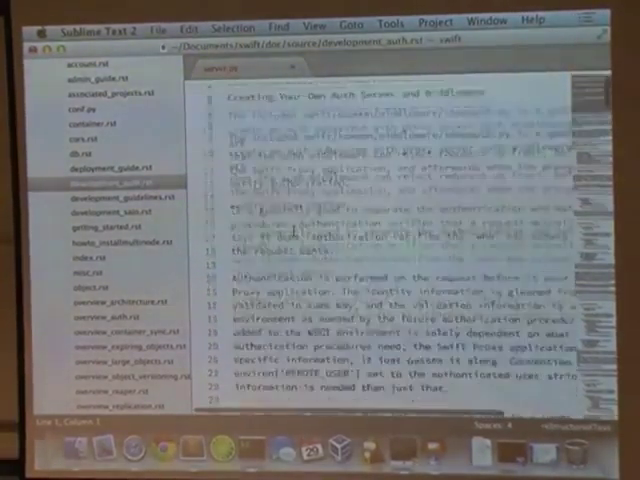
pyautogui.scroll(-10, 380, 250)
pyautogui.scroll(-8, 380, 250)
pyautogui.scroll(12, 380, 250)
pyautogui.scroll(8, 265, 232)
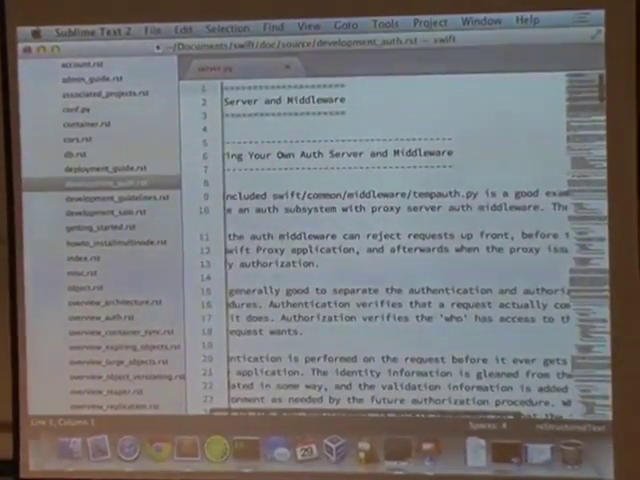
pyautogui.scroll(5, 90, 150)
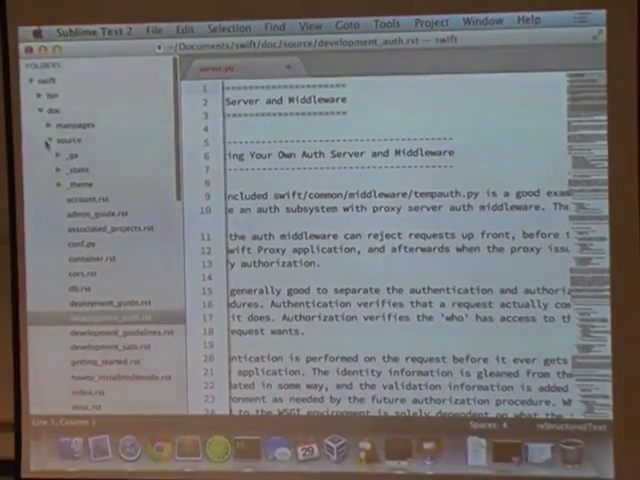
# Collapse the source and doc folders and expand the etc folder of sample configs.
pyautogui.click(52, 140)
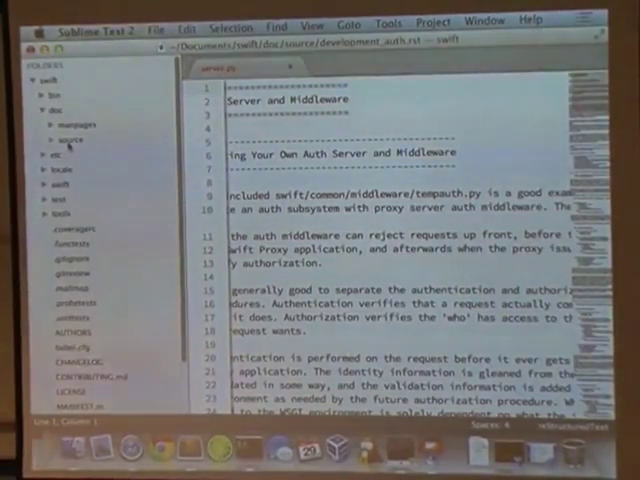
pyautogui.click(68, 140)
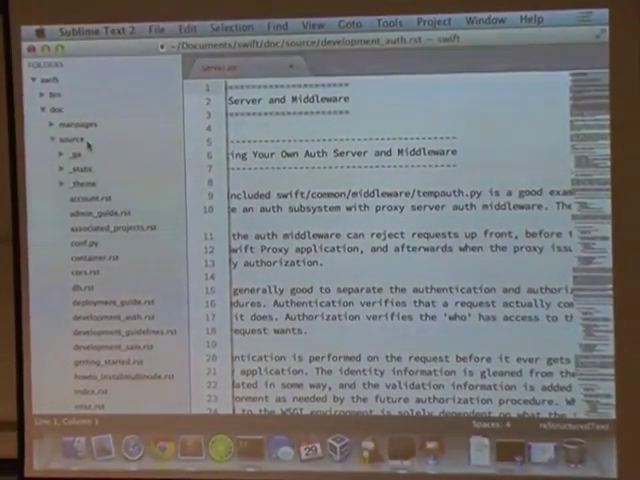
pyautogui.click(52, 139)
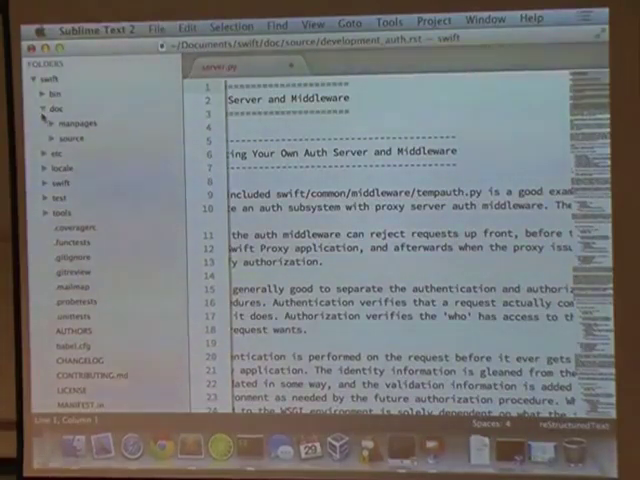
pyautogui.click(44, 110)
pyautogui.click(44, 124)
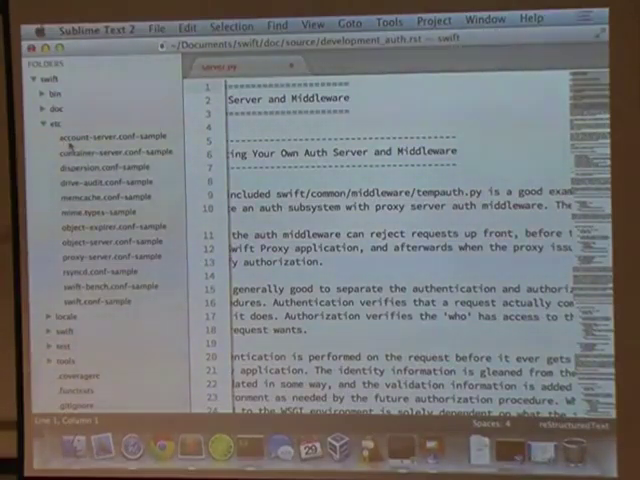
# Preview account-server.conf-sample, then open proxy-server.conf-sample.
pyautogui.click(100, 137)
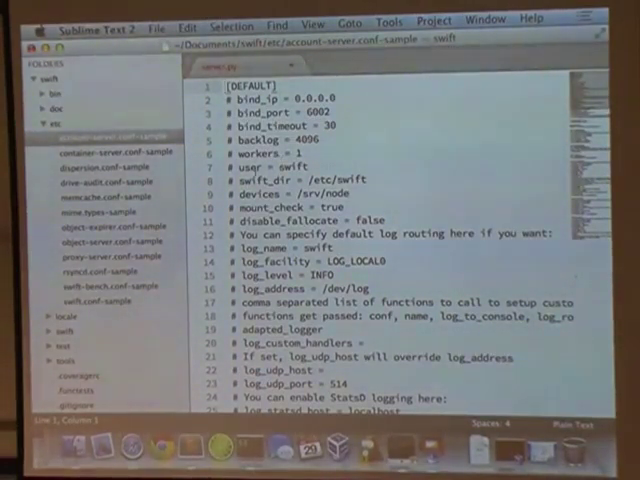
pyautogui.click(108, 258)
# Pin proxy-server.conf-sample as its own tab and scroll to [pipeline:main].
pyautogui.click(108, 258)
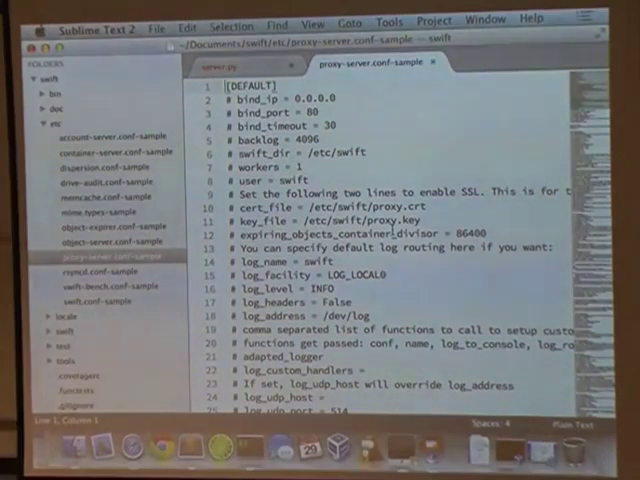
pyautogui.scroll(-1, 390, 240)
pyautogui.scroll(1, 390, 240)
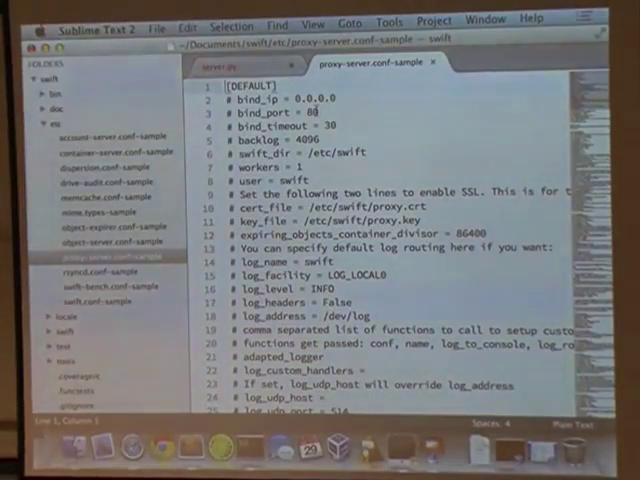
pyautogui.scroll(-5, 390, 240)
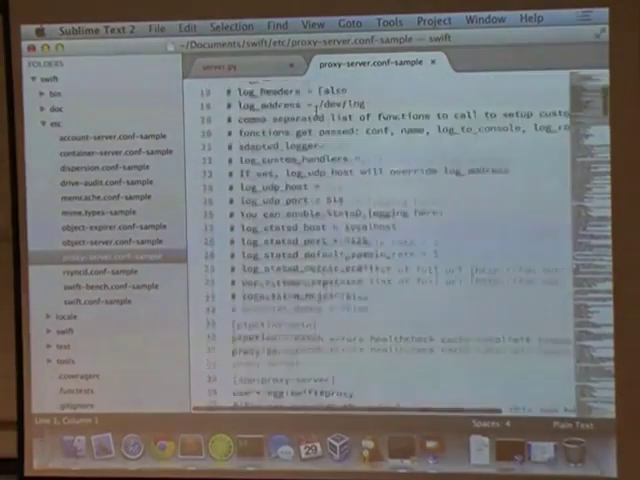
pyautogui.scroll(-2, 390, 240)
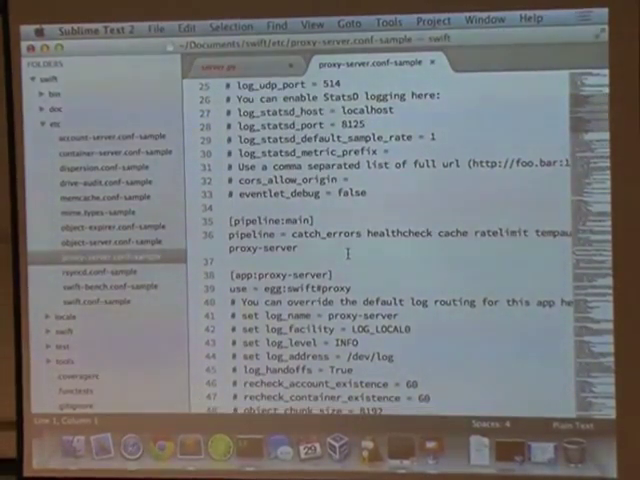
# Turn word wrap off with the Word Wrap: Toggle command.
pyautogui.press('super+shift+p')
pyautogui.write('wr')
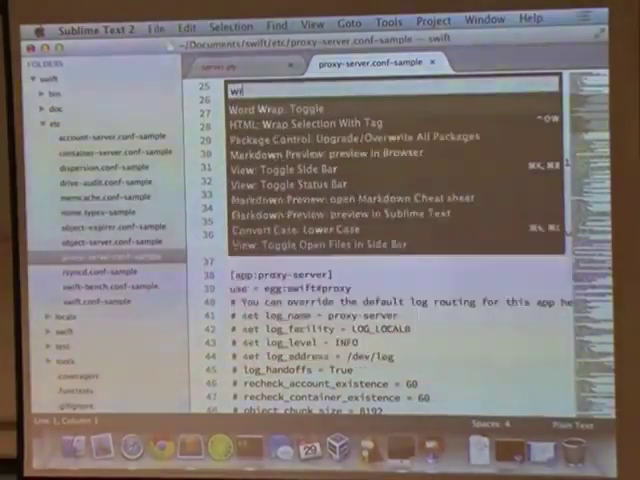
pyautogui.write('a')
pyautogui.press('Return')
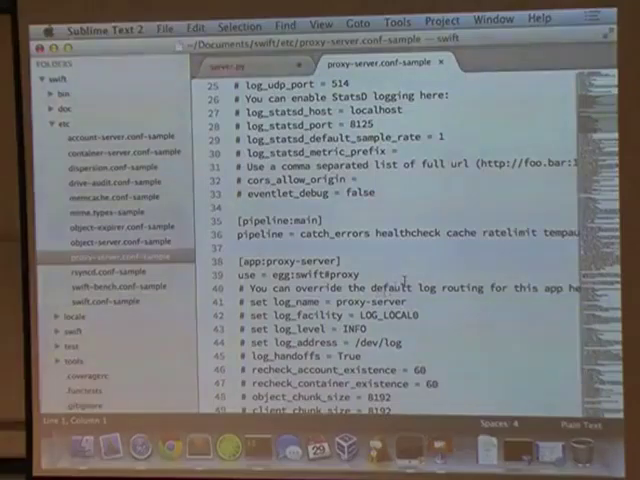
pyautogui.hscroll(5, 330, 287)
pyautogui.hscroll(5, 380, 285)
pyautogui.hscroll(5, 405, 284)
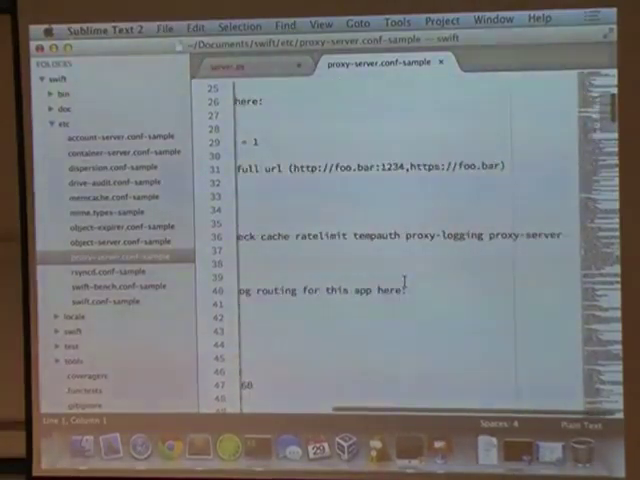
pyautogui.hscroll(-10, 405, 284)
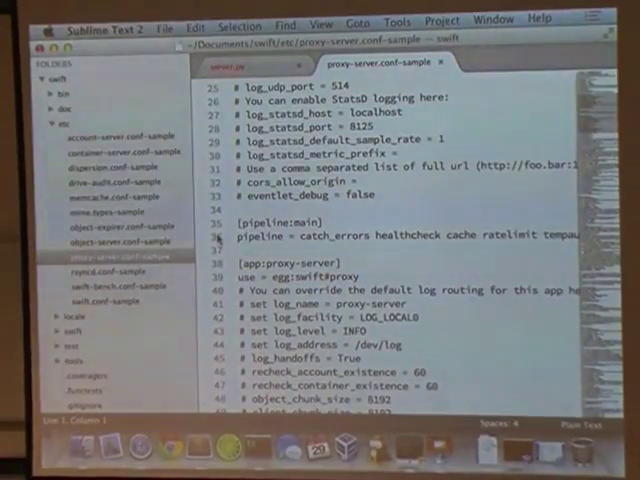
pyautogui.scroll(-3, 357, 276)
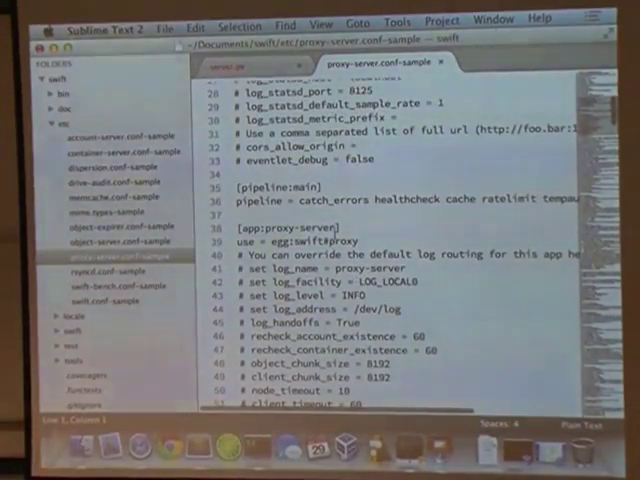
pyautogui.hscroll(6, 333, 228)
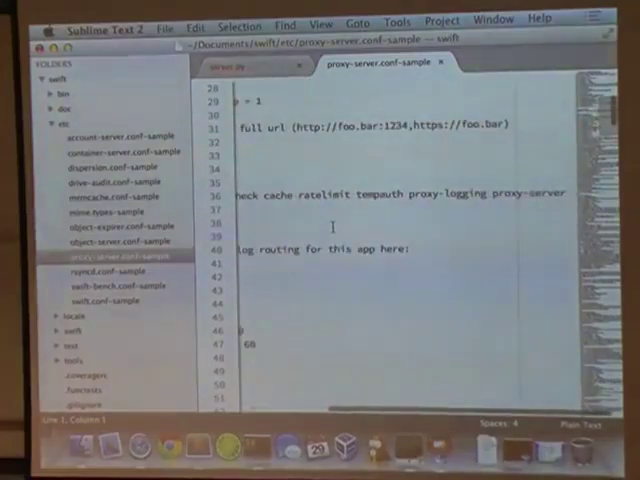
# Highlight 'proxy' in the pipeline line, then read down to the [filter:bulk] section.
pyautogui.doubleClick(503, 194)
pyautogui.hscroll(-6, 458, 228)
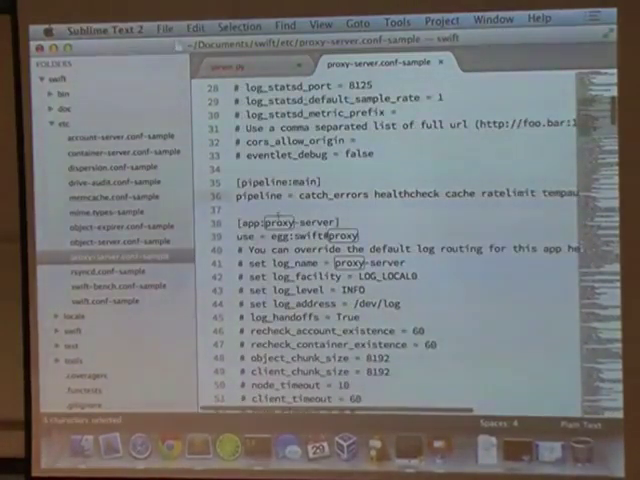
pyautogui.click(458, 228)
pyautogui.scroll(-5, 390, 240)
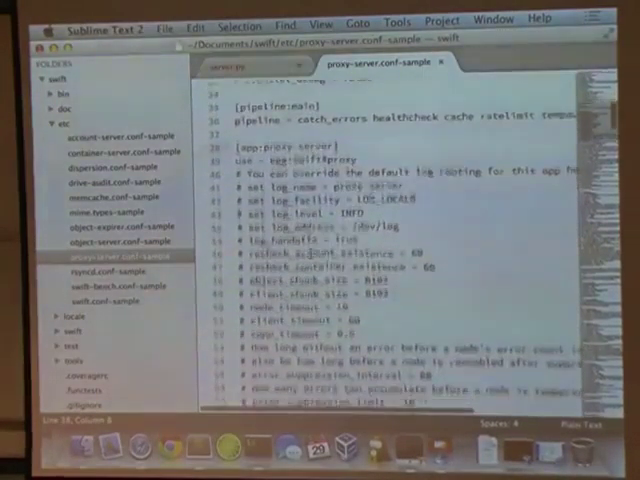
pyautogui.scroll(-5, 390, 240)
pyautogui.scroll(-5, 390, 240)
pyautogui.scroll(-5, 390, 240)
pyautogui.scroll(-5, 315, 252)
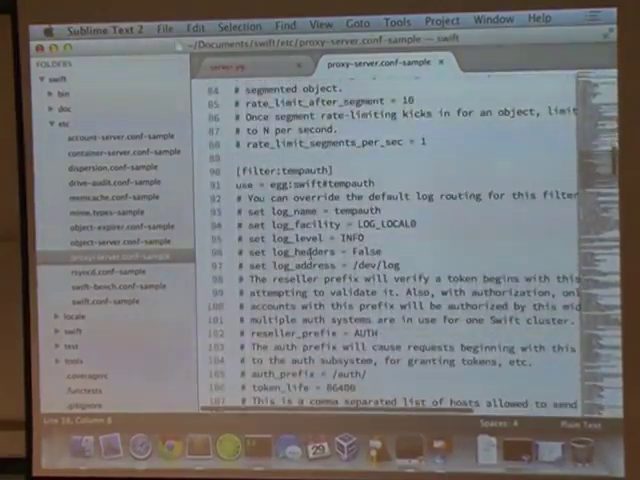
pyautogui.scroll(-5, 315, 252)
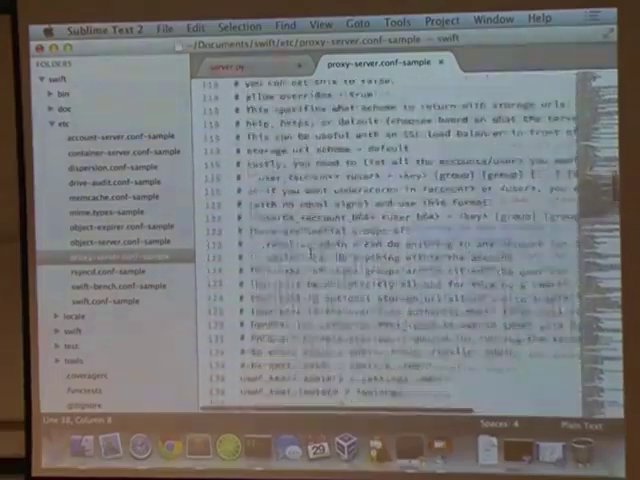
pyautogui.scroll(-5, 400, 240)
pyautogui.scroll(-5, 400, 240)
pyautogui.scroll(-5, 400, 240)
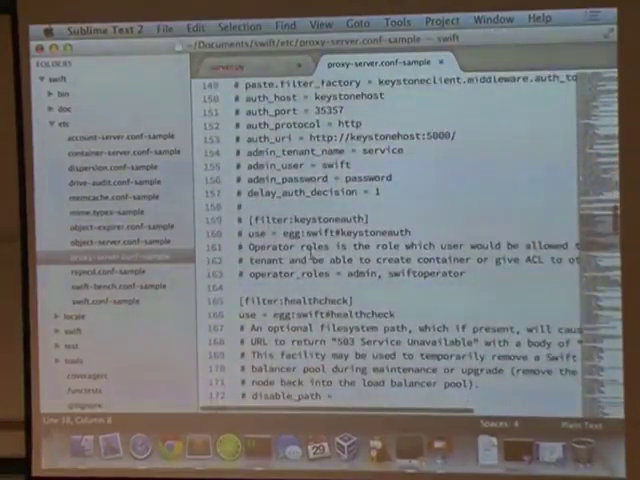
pyautogui.scroll(2, 400, 240)
pyautogui.scroll(-4, 400, 240)
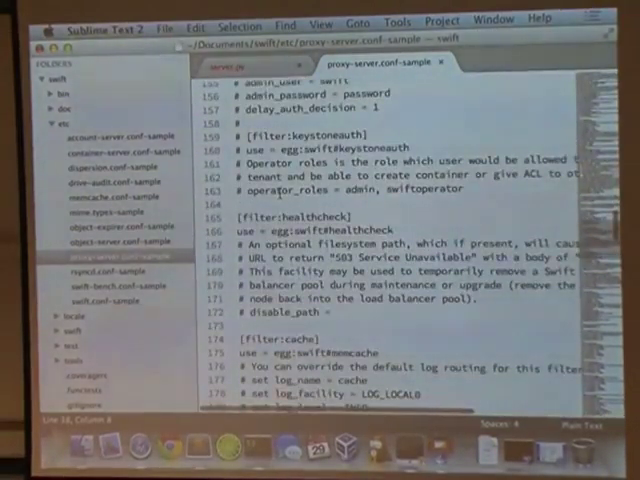
pyautogui.scroll(-3, 400, 240)
pyautogui.scroll(-4, 400, 240)
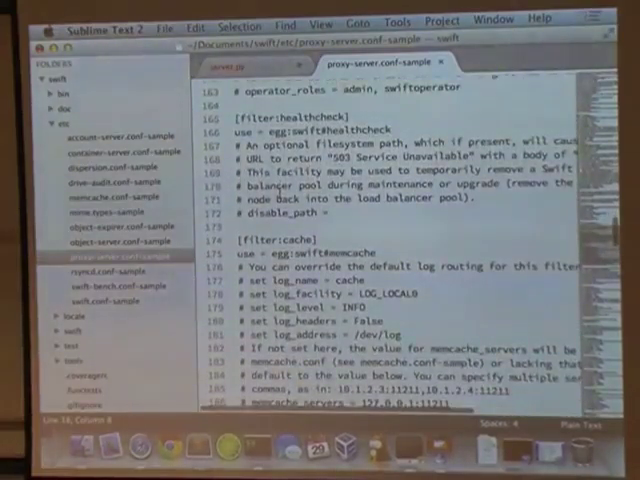
pyautogui.scroll(-5, 400, 240)
pyautogui.scroll(-6, 400, 240)
pyautogui.scroll(-3, 400, 240)
pyautogui.scroll(-10, 400, 240)
pyautogui.scroll(-6, 400, 240)
pyautogui.scroll(-5, 400, 240)
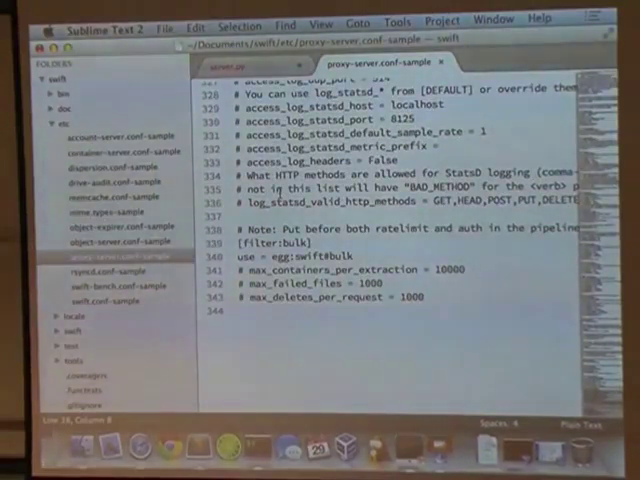
# Collapse the etc folder, then briefly expand and collapse the test folder.
pyautogui.click(60, 123)
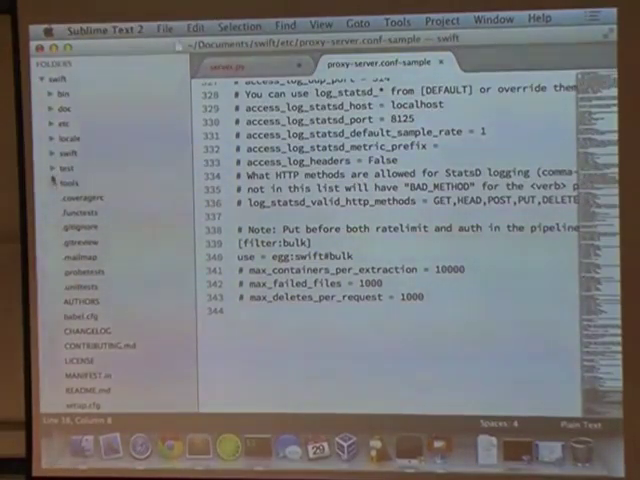
pyautogui.click(64, 168)
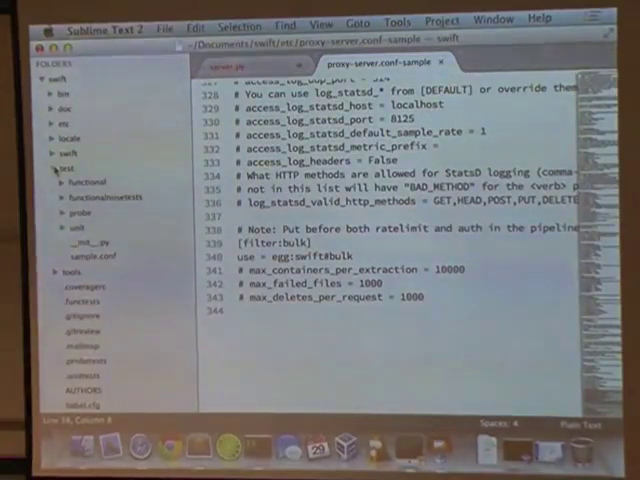
pyautogui.click(56, 168)
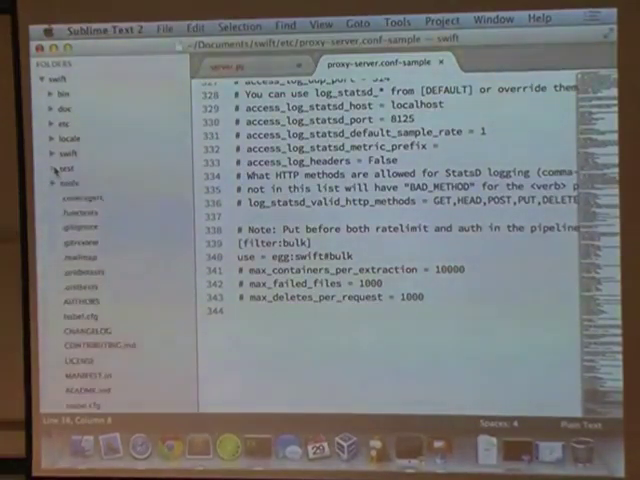
pyautogui.scroll(-2, 80, 200)
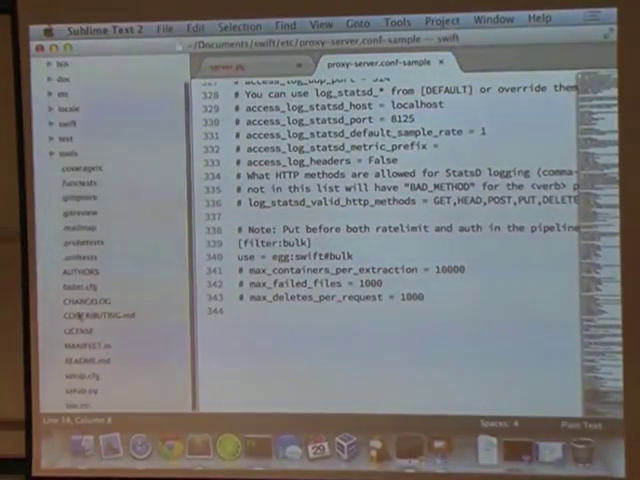
# Preview unittests, .gitignore and functests, ending on the probetests script.
pyautogui.click(80, 256)
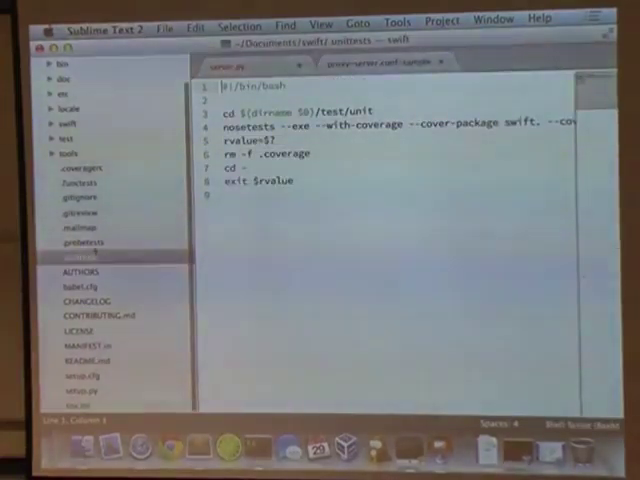
pyautogui.click(80, 197)
pyautogui.click(80, 183)
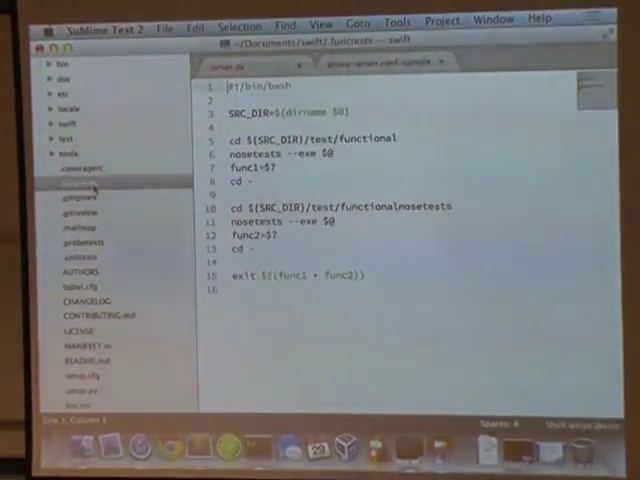
pyautogui.click(96, 244)
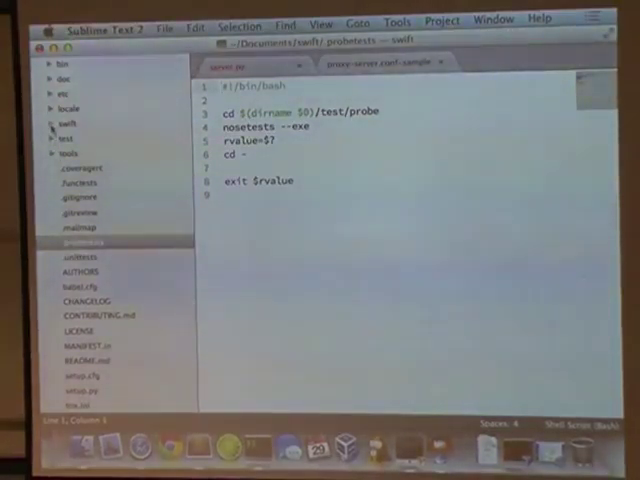
# Expand swift, collapse the proxy subtree, and expand swift/common.
pyautogui.click(55, 123)
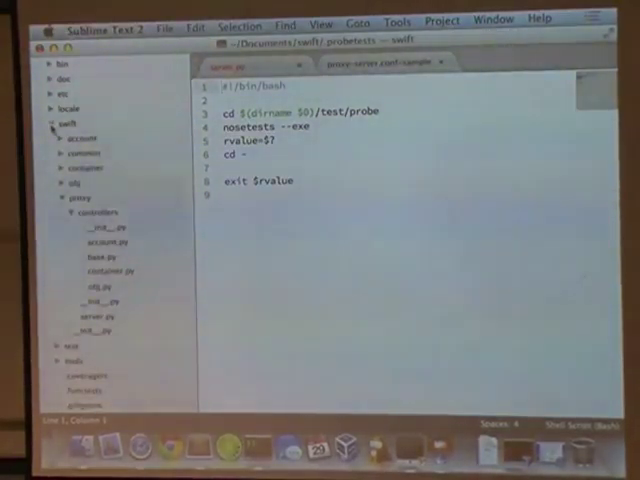
pyautogui.click(70, 212)
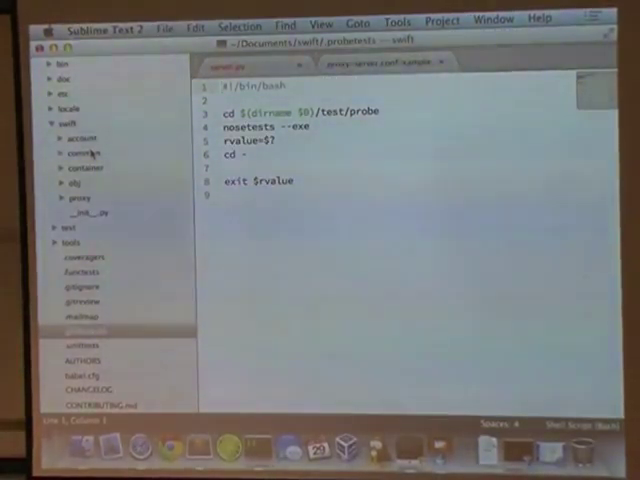
pyautogui.click(93, 153)
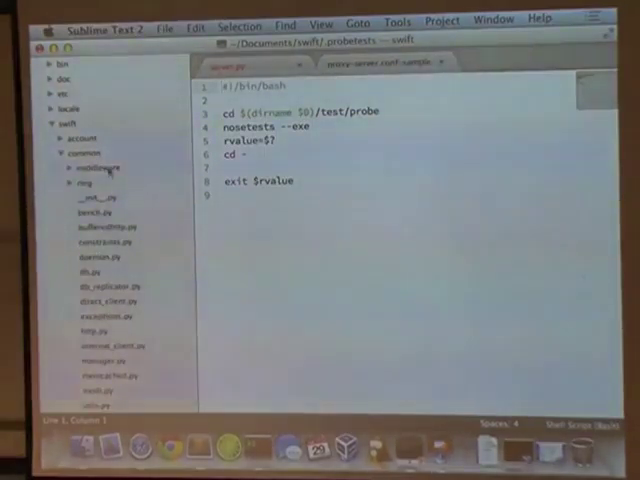
pyautogui.scroll(-5, 105, 250)
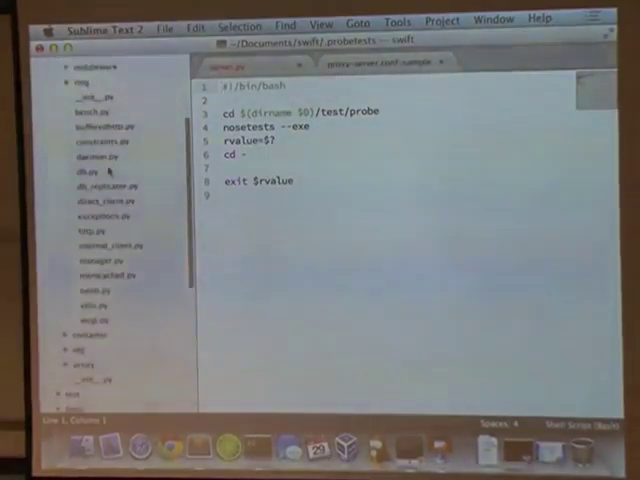
# Browse common's utils.py, wsgi.py and exceptions.py, settling on constraints.py.
pyautogui.click(102, 307)
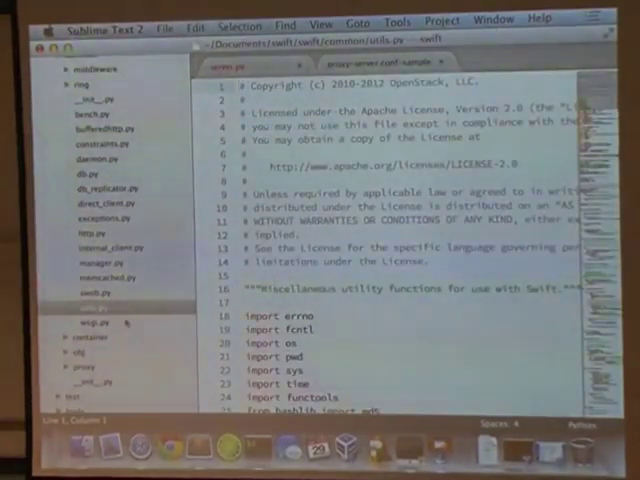
pyautogui.click(95, 322)
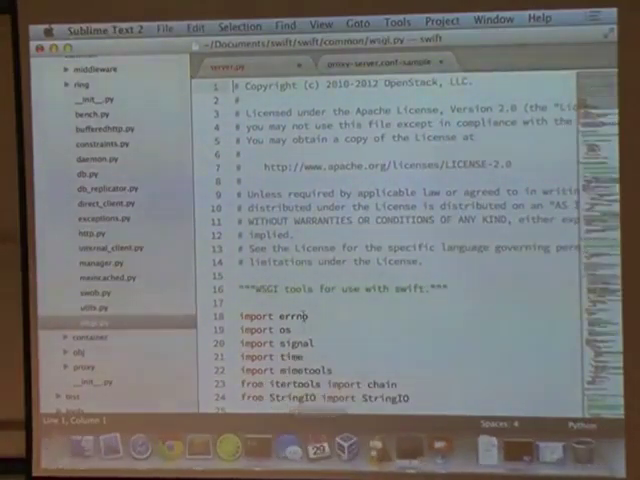
pyautogui.click(105, 218)
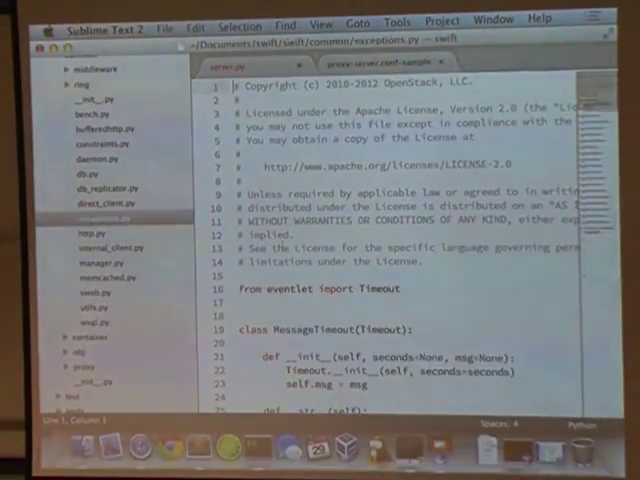
pyautogui.click(105, 144)
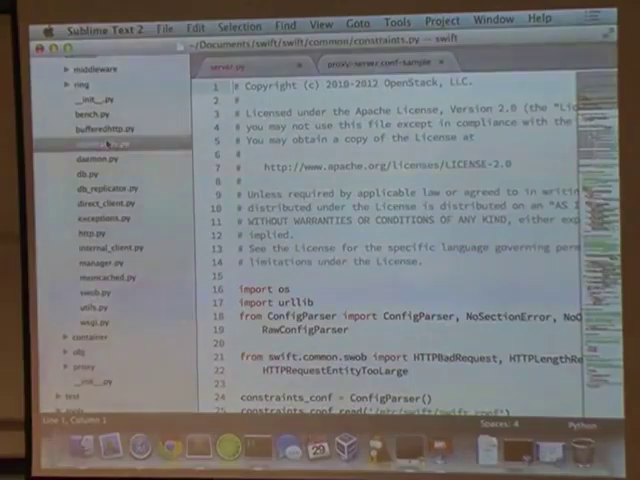
pyautogui.scroll(-5, 238, 222)
pyautogui.scroll(-5, 238, 222)
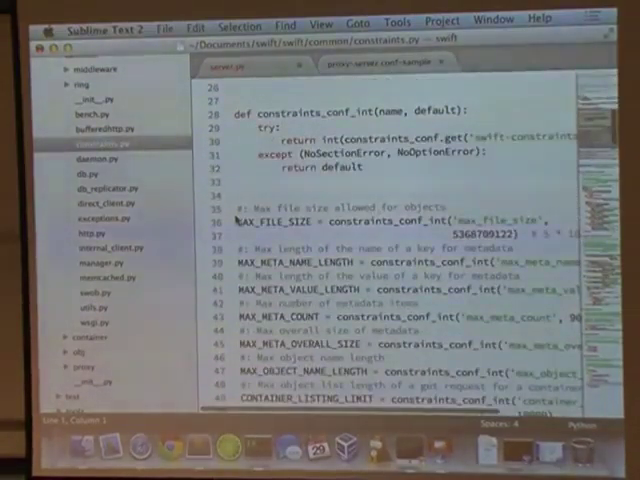
pyautogui.scroll(-3, 238, 222)
pyautogui.scroll(5, 238, 222)
pyautogui.scroll(3, 238, 222)
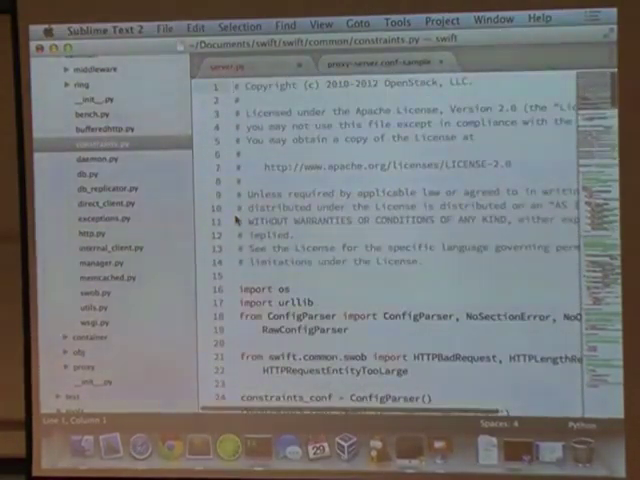
pyautogui.scroll(3, 120, 160)
pyautogui.scroll(3, 120, 160)
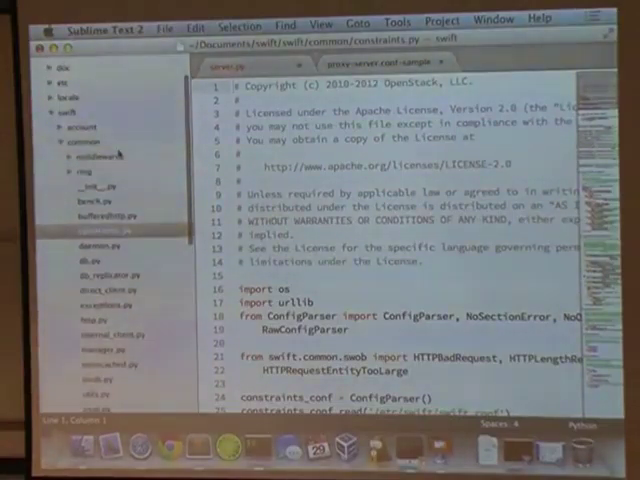
# Expand the ring folder, view ring.py, then collapse ring again.
pyautogui.click(86, 172)
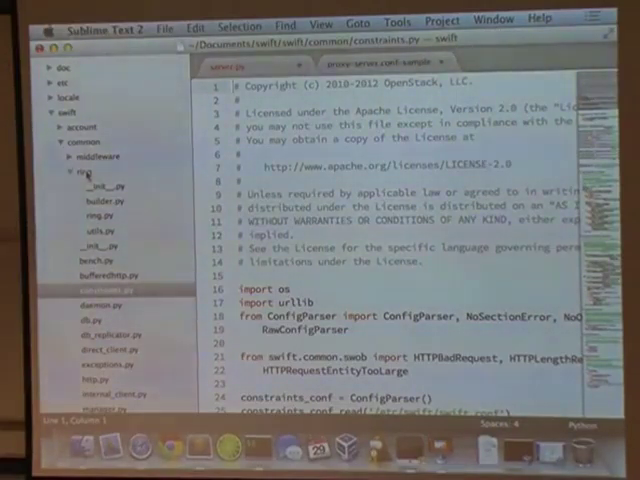
pyautogui.click(92, 217)
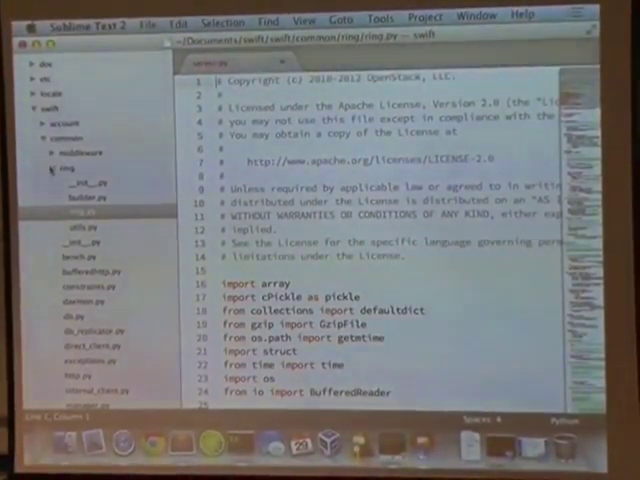
pyautogui.click(60, 168)
# Expand middleware and browse cname_lookup, domain_remap, memcache and tempauth, ending on keystoneauth.py.
pyautogui.click(62, 152)
pyautogui.scroll(-3, 100, 200)
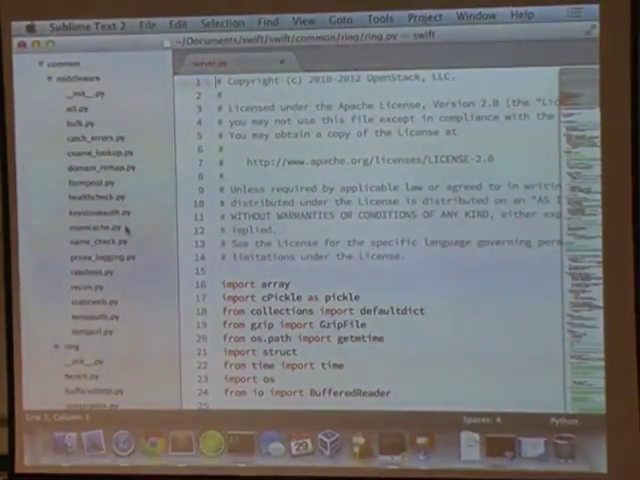
pyautogui.click(100, 152)
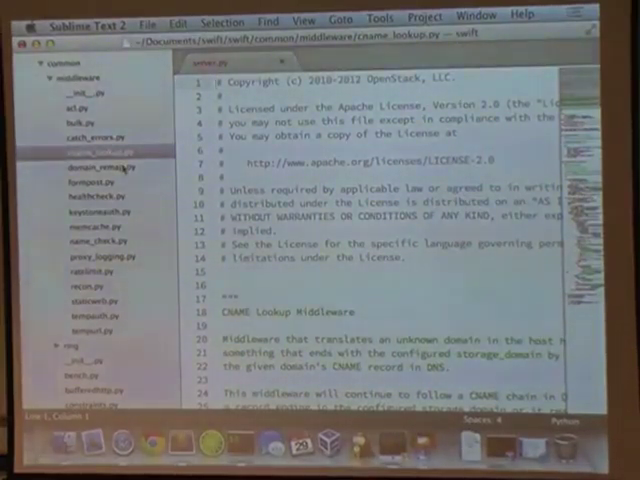
pyautogui.click(125, 167)
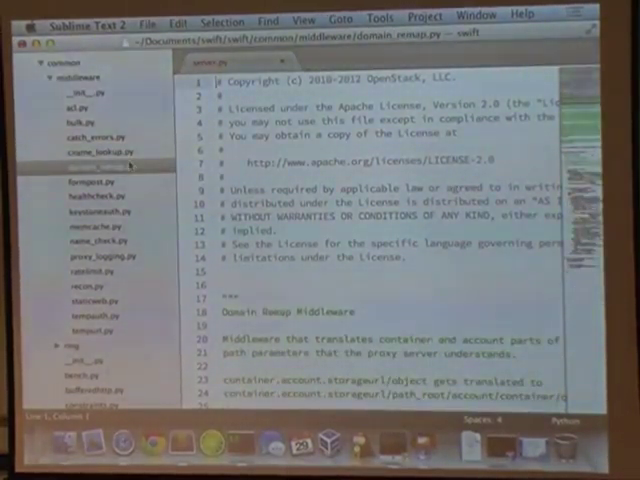
pyautogui.click(93, 227)
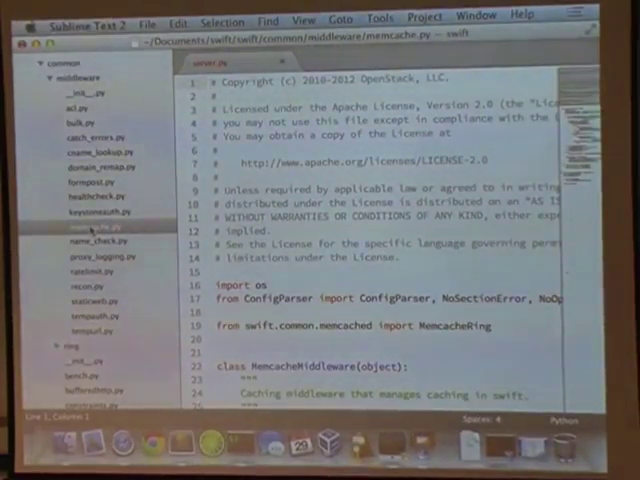
pyautogui.scroll(-5, 308, 275)
pyautogui.scroll(-5, 308, 275)
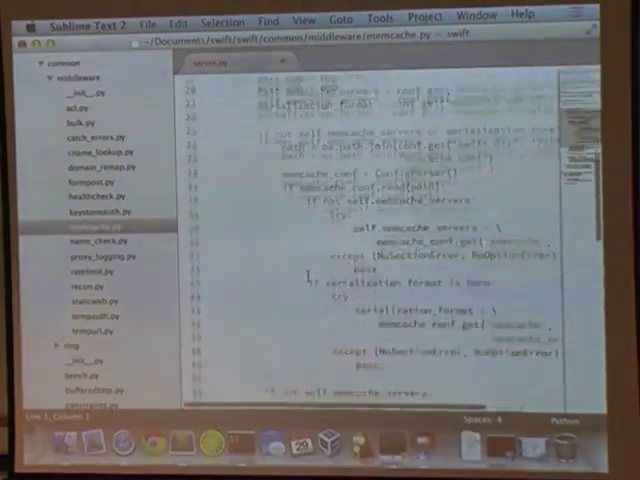
pyautogui.scroll(-2, 308, 275)
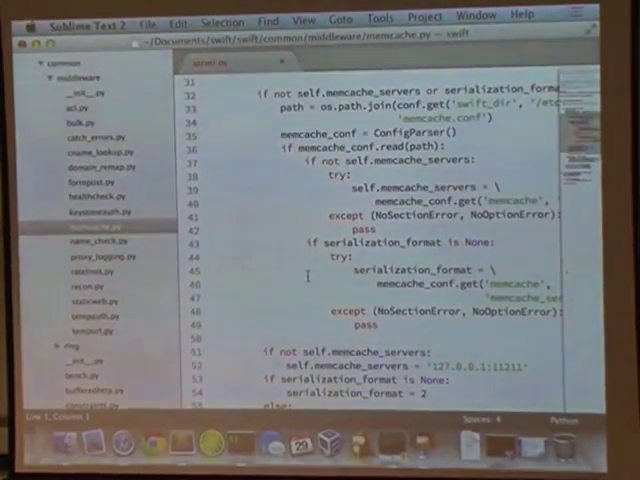
pyautogui.click(95, 316)
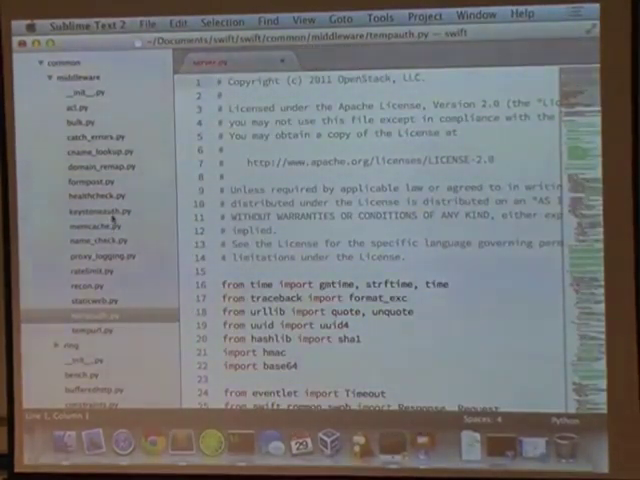
pyautogui.click(100, 211)
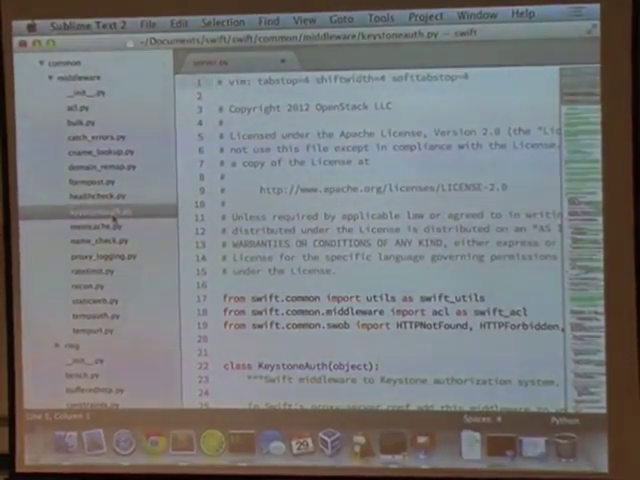
pyautogui.scroll(3, 80, 180)
pyautogui.scroll(2, 70, 178)
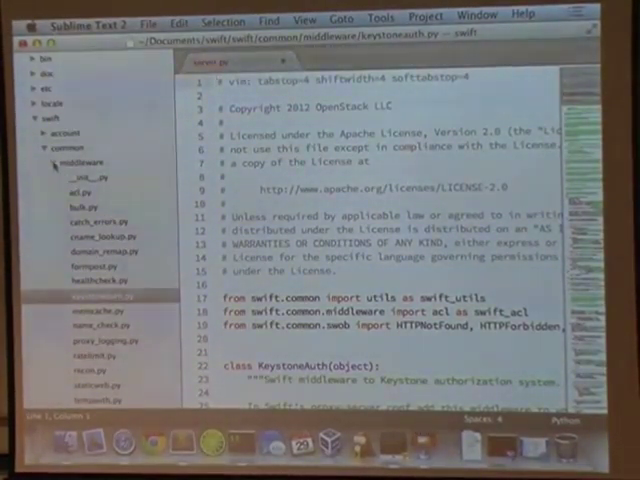
# Collapse and re-expand middleware, then view acl.py and open bulk.py.
pyautogui.click(55, 164)
pyautogui.click(56, 165)
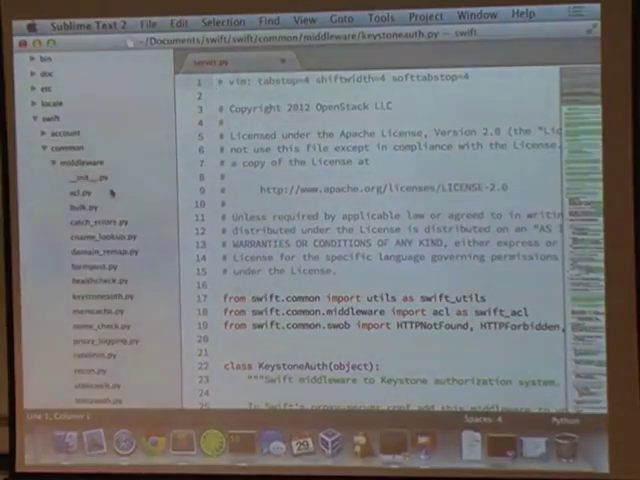
pyautogui.click(88, 190)
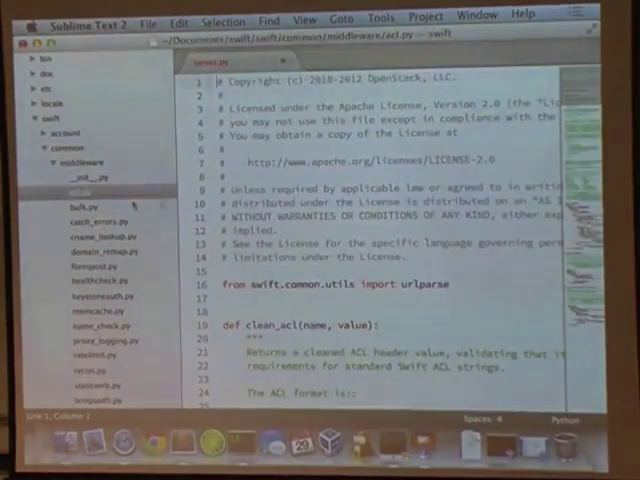
pyautogui.click(86, 206)
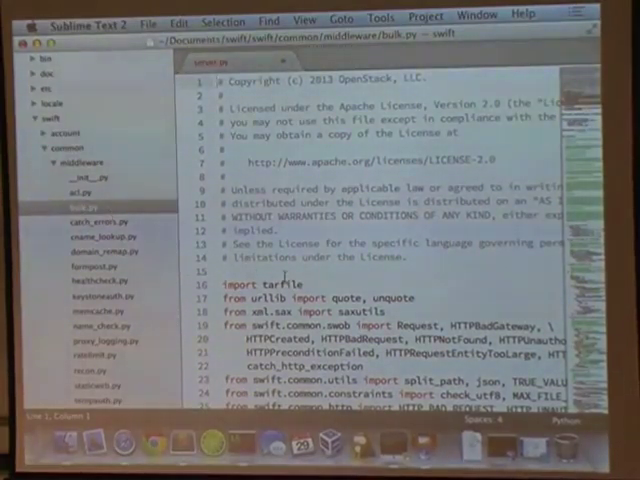
pyautogui.scroll(-5, 285, 285)
pyautogui.scroll(-5, 285, 285)
pyautogui.scroll(-5, 285, 285)
pyautogui.scroll(-3, 285, 285)
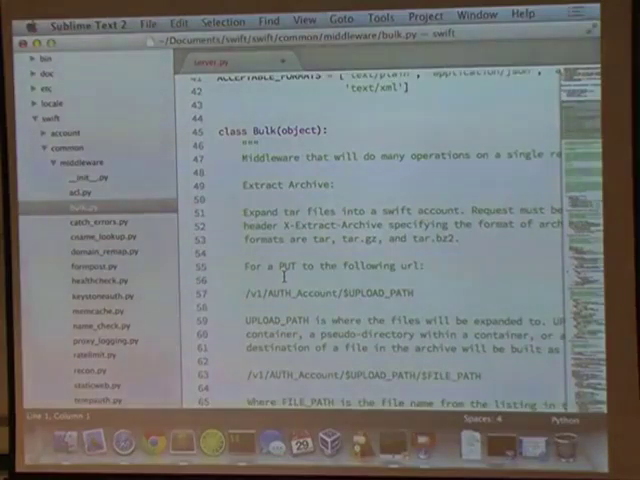
# Collapse middleware and common, expand proxy, and open proxy's server.py.
pyautogui.click(55, 165)
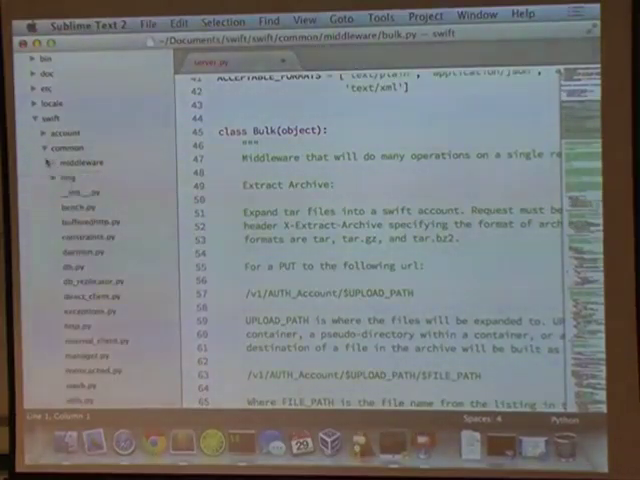
pyautogui.click(46, 150)
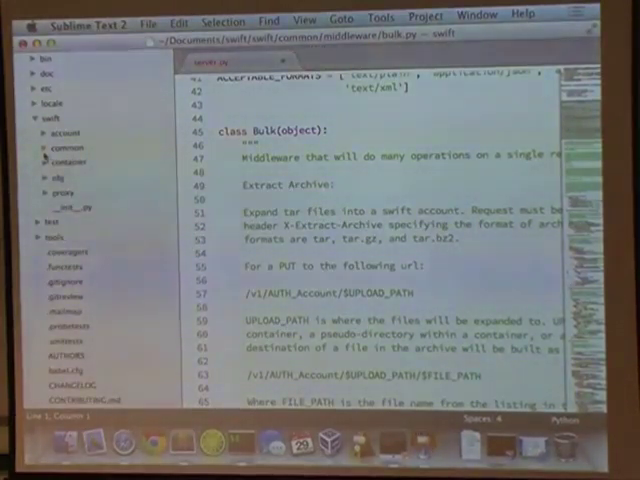
pyautogui.click(56, 193)
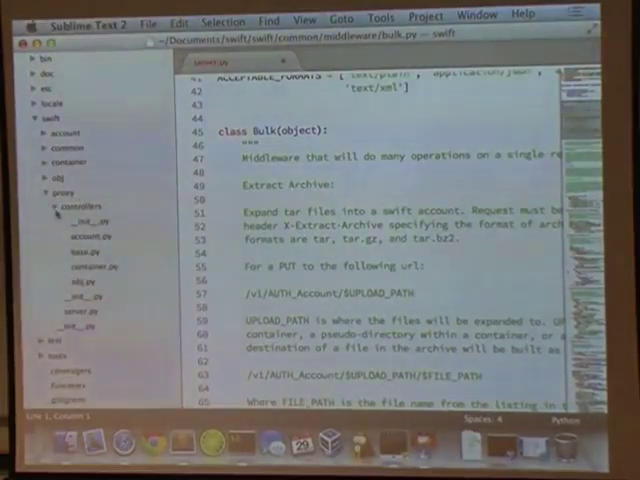
pyautogui.click(60, 206)
pyautogui.click(78, 237)
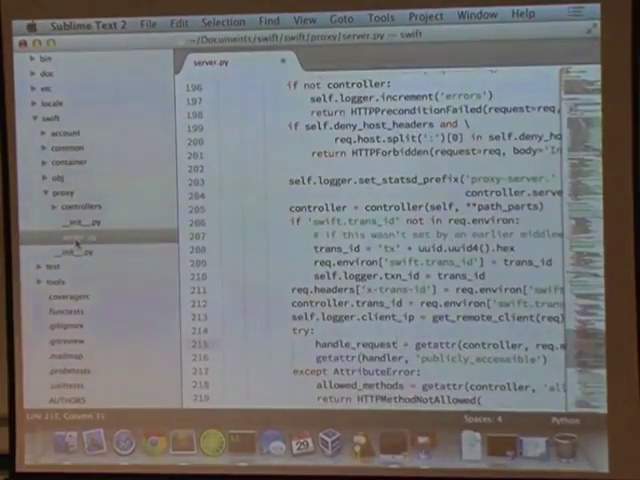
pyautogui.scroll(15, 298, 240)
pyautogui.scroll(10, 298, 240)
pyautogui.scroll(-5, 298, 240)
pyautogui.scroll(-3, 298, 240)
pyautogui.scroll(15, 298, 240)
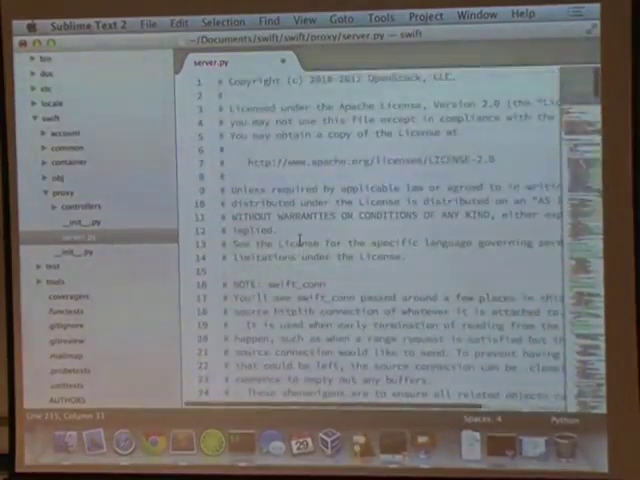
pyautogui.scroll(-4, 298, 240)
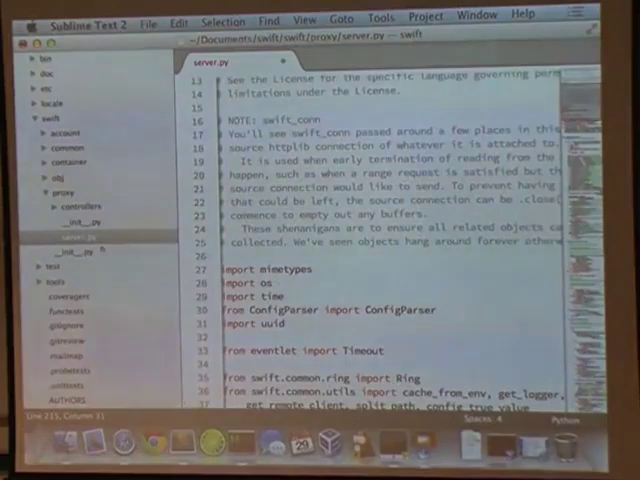
# Browse controllers' obj, container, account and base.py, then collapse proxy and expand obj.
pyautogui.click(67, 207)
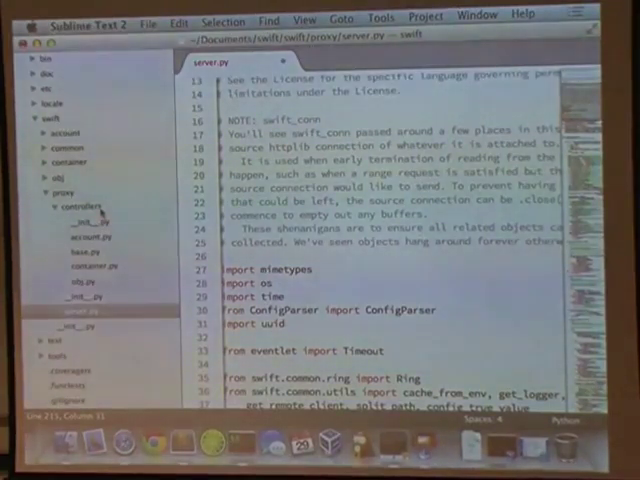
pyautogui.click(80, 281)
pyautogui.click(92, 266)
pyautogui.click(96, 238)
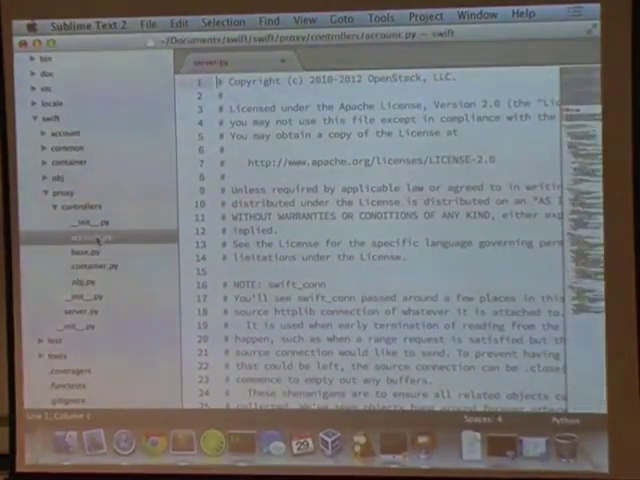
pyautogui.click(85, 252)
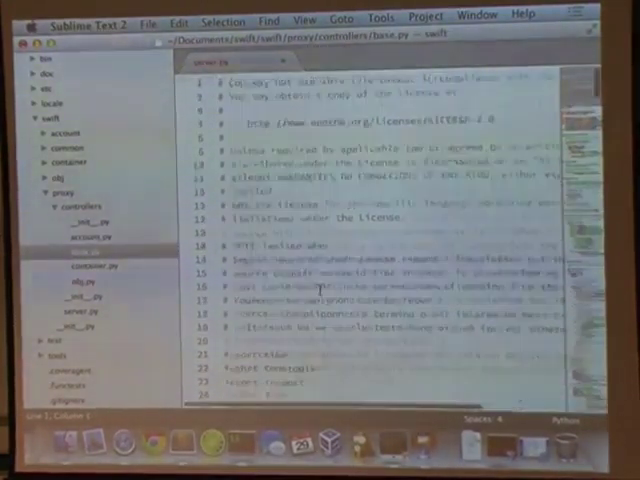
pyautogui.scroll(-10, 380, 250)
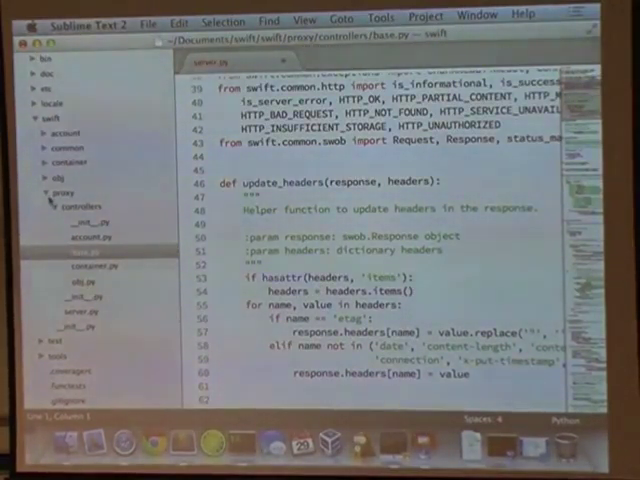
pyautogui.click(52, 200)
pyautogui.click(57, 177)
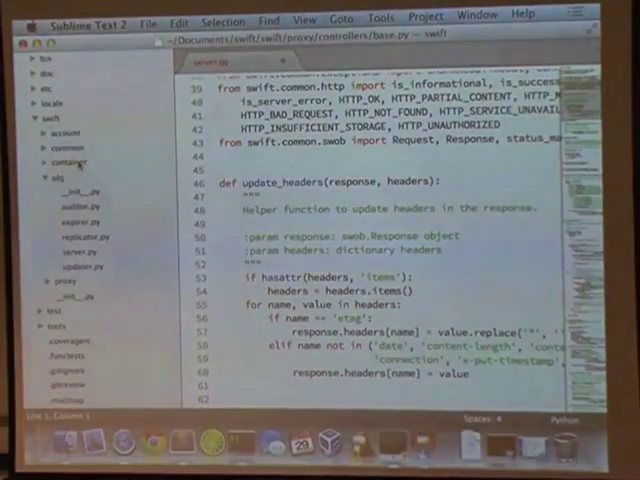
# Expand container and account, viewing account's server.py, replicator.py and auditor.py.
pyautogui.click(70, 163)
pyautogui.click(65, 133)
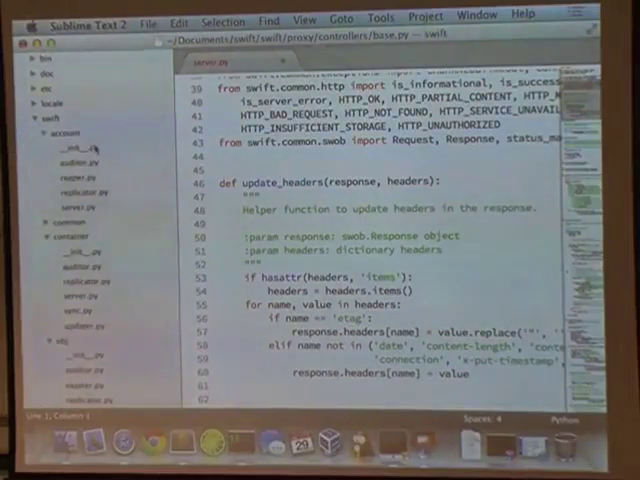
pyautogui.click(80, 208)
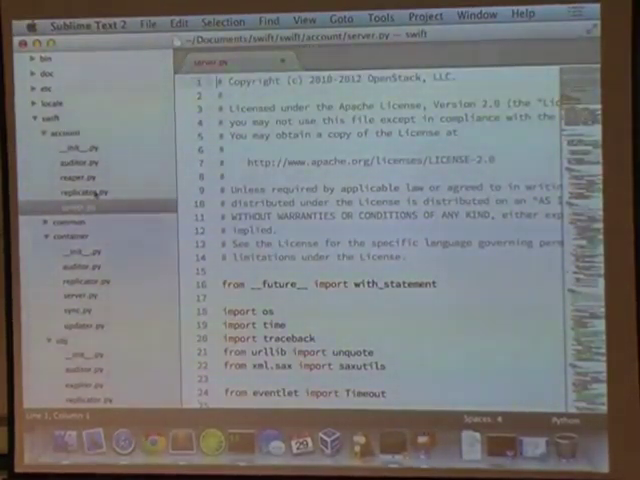
pyautogui.click(96, 192)
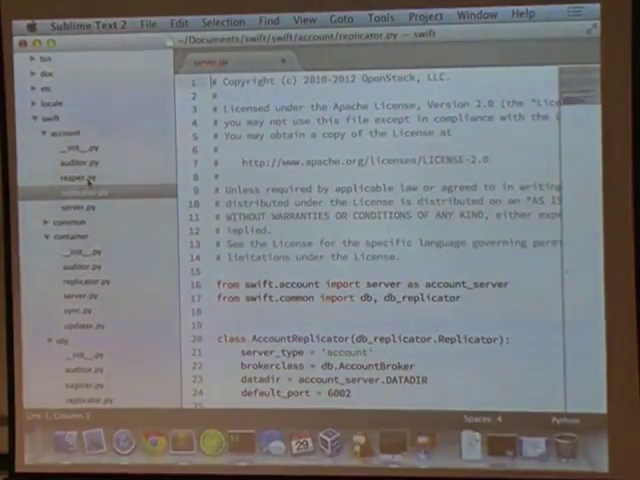
pyautogui.click(82, 163)
# View container's auditor, replicator and sync, open account reaper.py, and collapse all three folders.
pyautogui.click(95, 267)
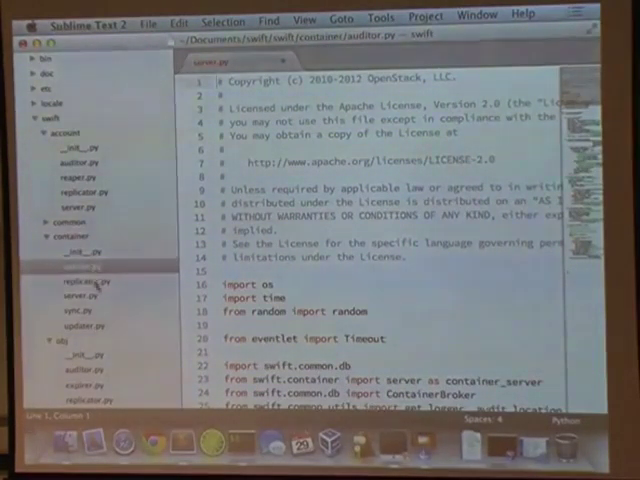
pyautogui.click(92, 281)
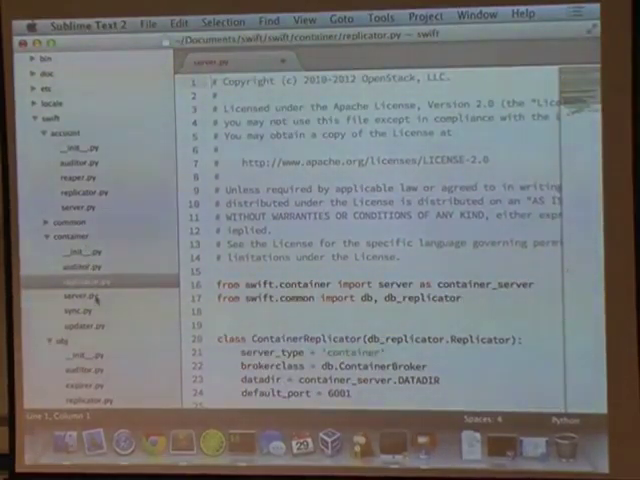
pyautogui.click(78, 310)
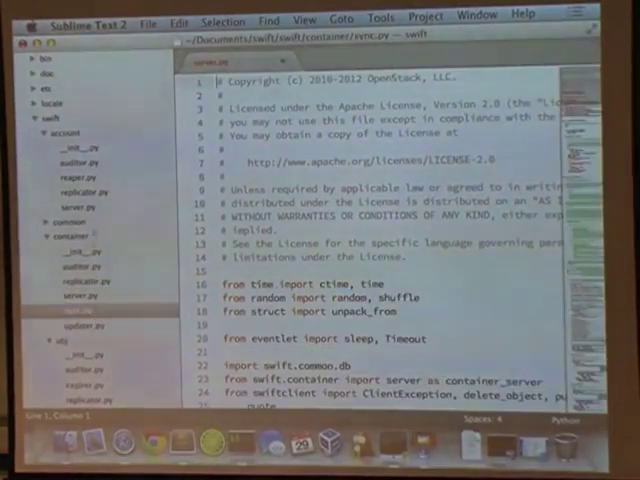
pyautogui.click(78, 178)
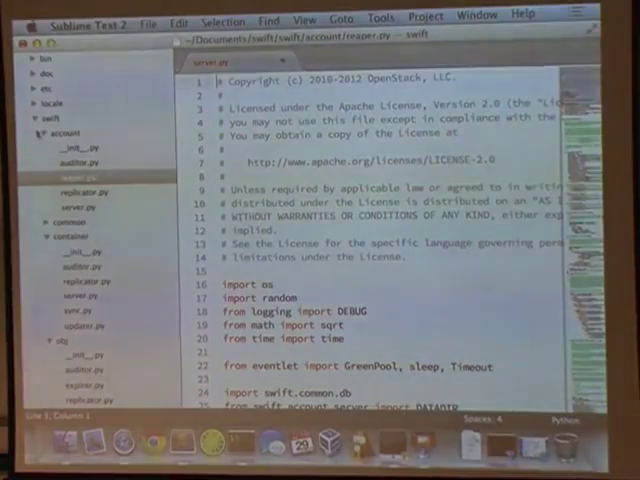
pyautogui.click(44, 136)
pyautogui.click(45, 152)
pyautogui.click(45, 178)
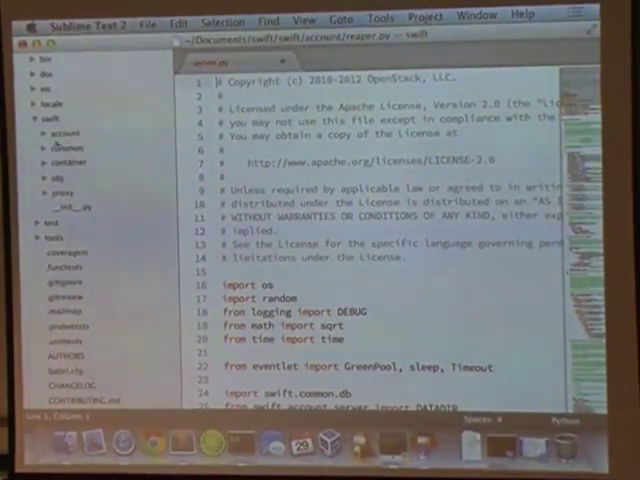
# Narrow the sidebar, then hide the minimap and the side bar from the View menu.
pyautogui.click(36, 120)
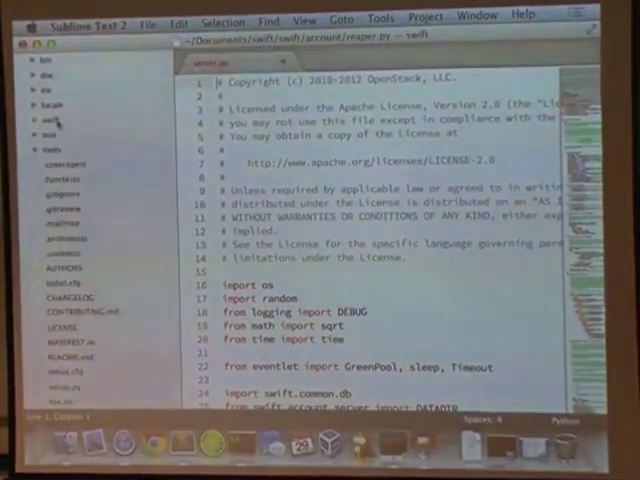
pyautogui.moveTo(174, 149)
pyautogui.mouseDown()
pyautogui.moveTo(50, 146)
pyautogui.moveTo(167, 148)
pyautogui.mouseUp()
pyautogui.click(305, 18)
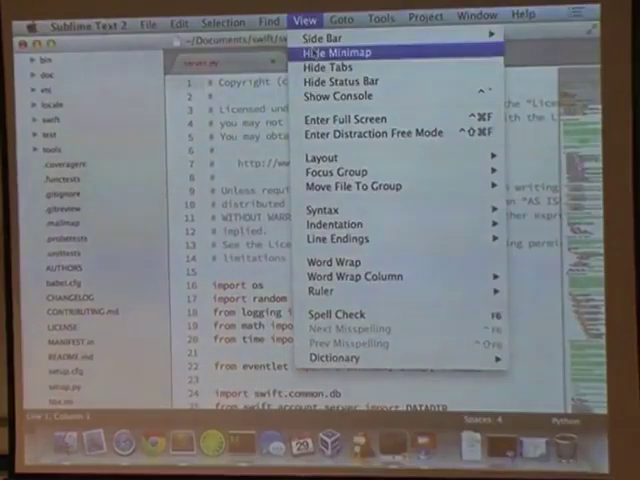
pyautogui.click(336, 54)
pyautogui.click(305, 18)
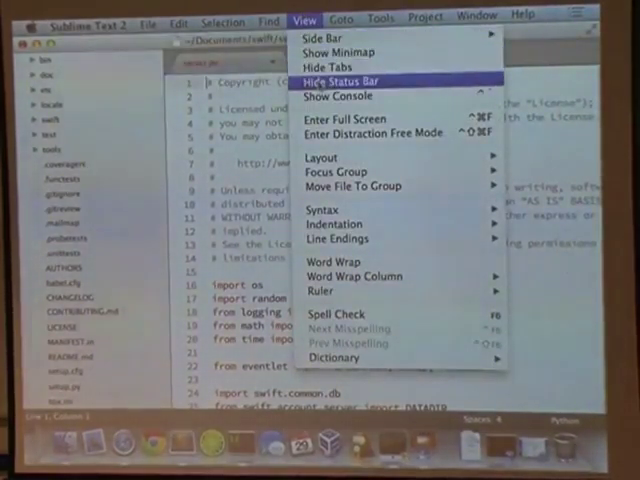
pyautogui.moveTo(322, 38)
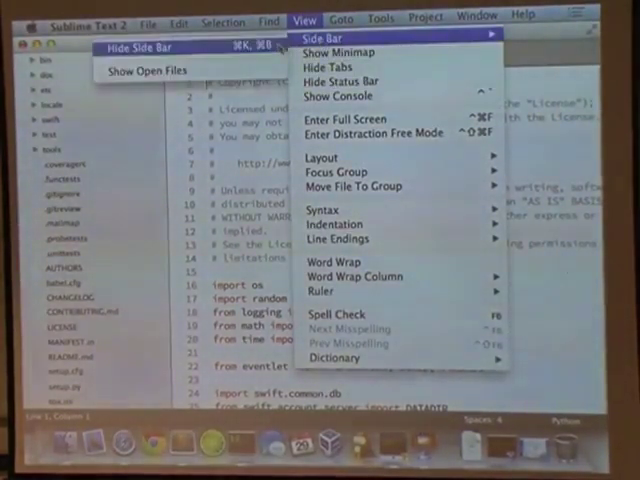
pyautogui.click(140, 46)
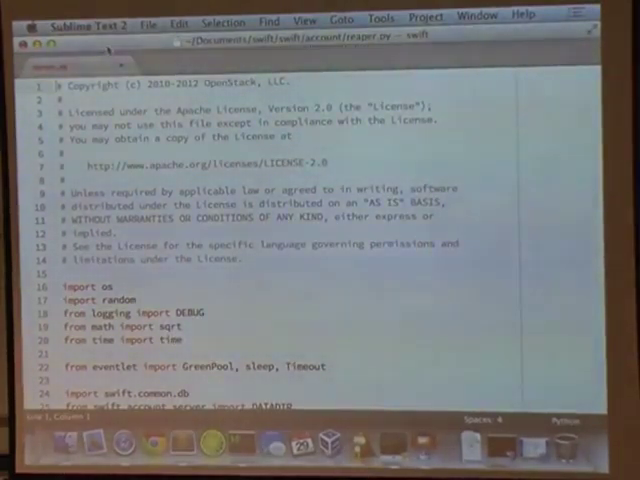
# Switch the editor to full screen showing reaper.py.
pyautogui.hotkey('ctrl', 'shift', 'f')
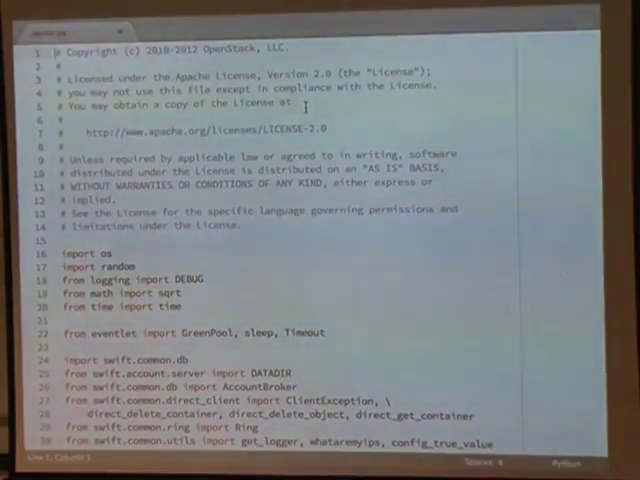
pyautogui.scroll(-15, 304, 104)
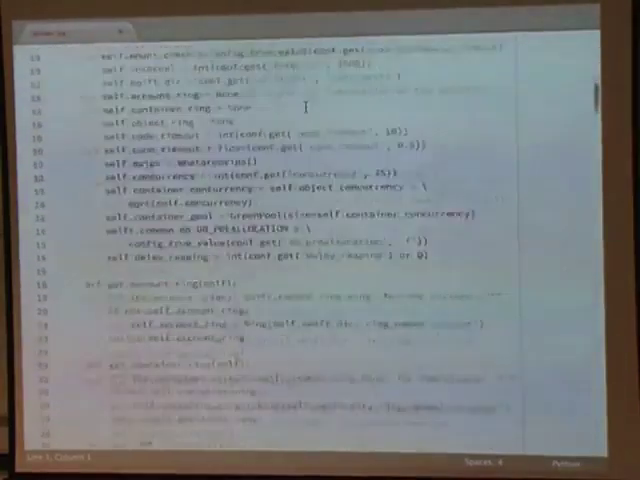
pyautogui.scroll(-15, 304, 104)
pyautogui.scroll(-15, 304, 104)
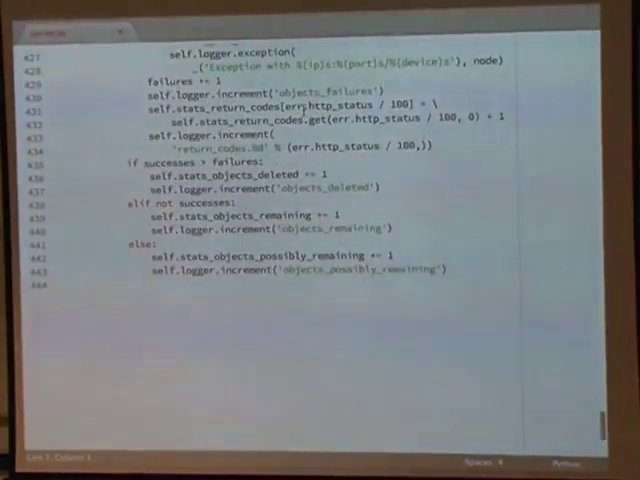
pyautogui.scroll(5, 304, 110)
pyautogui.scroll(8, 304, 110)
pyautogui.scroll(-3, 304, 110)
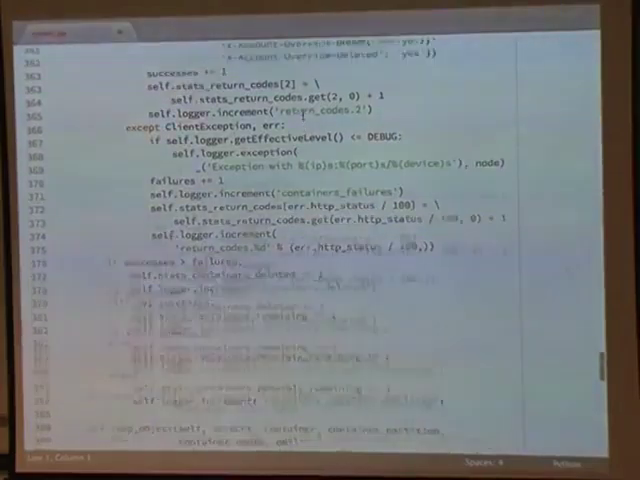
pyautogui.scroll(8, 304, 112)
pyautogui.scroll(8, 304, 112)
pyautogui.scroll(8, 304, 112)
# Open proxy server.py with the quick file finder and select app_factory and Application.
pyautogui.hotkey('ctrl', 'p')
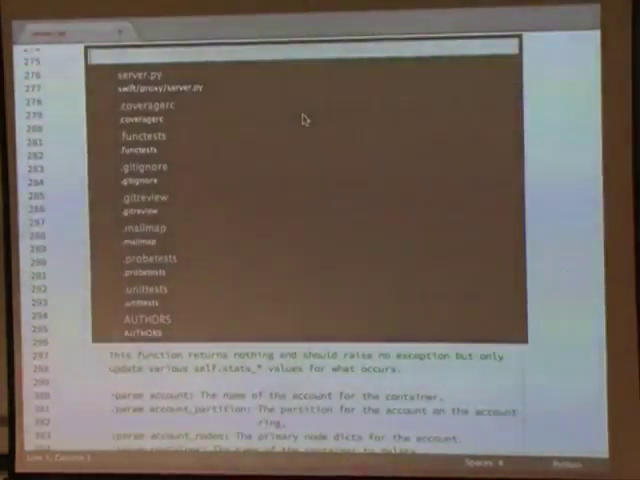
pyautogui.write('proxserpy')
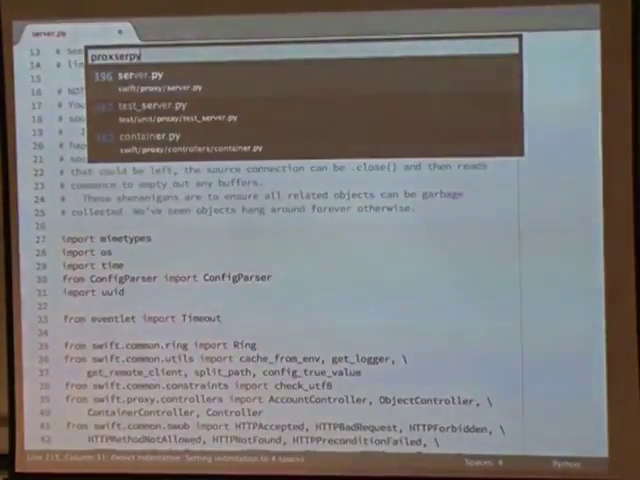
pyautogui.press('Return')
pyautogui.scroll(-10, 223, 305)
pyautogui.scroll(-10, 223, 305)
pyautogui.scroll(5, 223, 305)
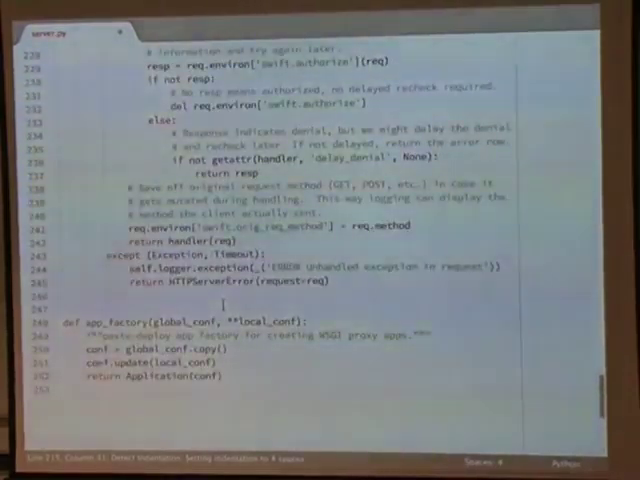
pyautogui.scroll(2, 223, 305)
pyautogui.doubleClick(115, 292)
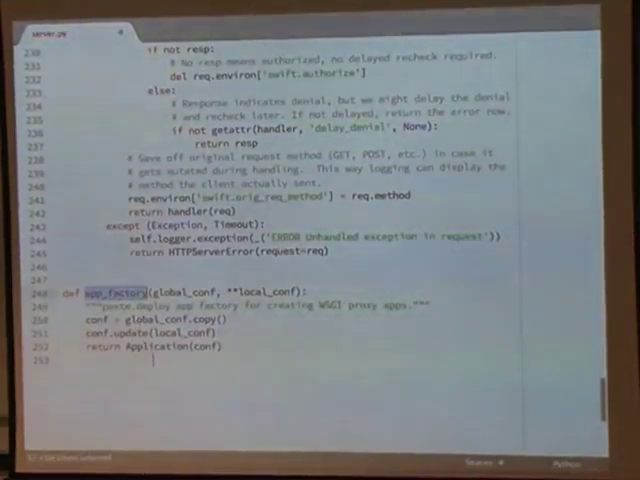
pyautogui.doubleClick(157, 346)
# Jump to the Application class via symbol search and select init in its constructor.
pyautogui.hotkey('ctrl', 'r')
pyautogui.write('app')
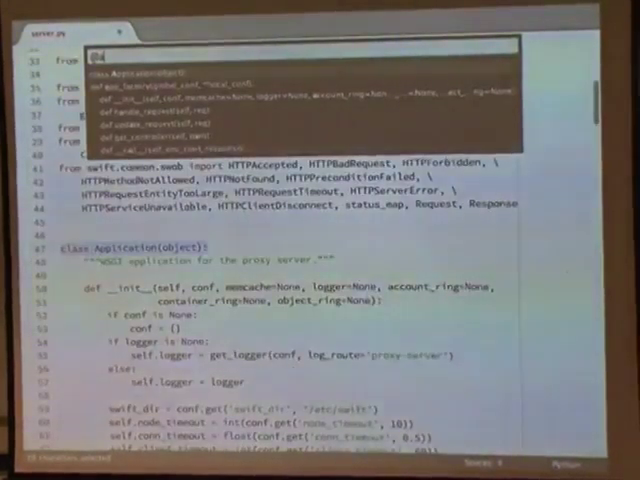
pyautogui.press('Return')
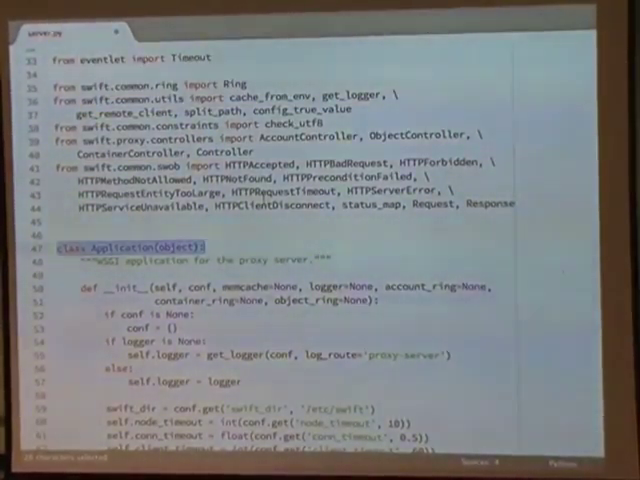
pyautogui.scroll(-3, 300, 250)
pyautogui.click(120, 178)
pyautogui.doubleClick(120, 178)
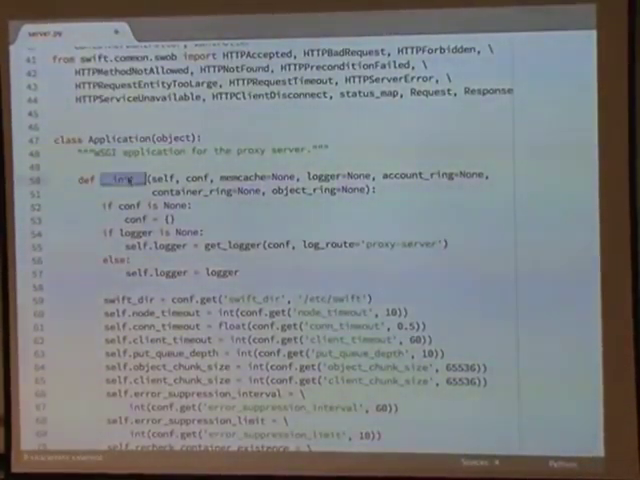
pyautogui.scroll(-8, 208, 312)
pyautogui.scroll(-8, 208, 312)
pyautogui.scroll(-6, 208, 312)
pyautogui.scroll(-6, 208, 312)
pyautogui.scroll(-3, 208, 312)
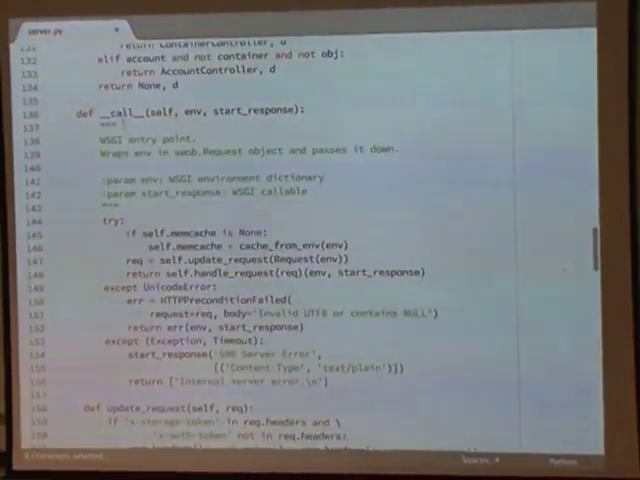
# Trace handle_request from __call__ to its getattr dispatch and select req.method on line 215.
pyautogui.doubleClick(118, 112)
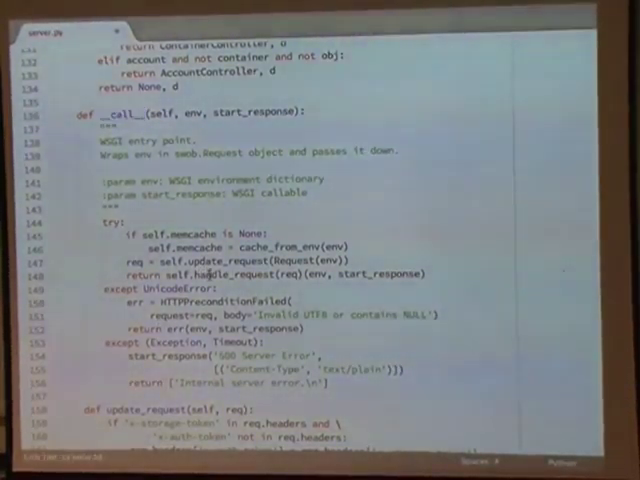
pyautogui.doubleClick(230, 274)
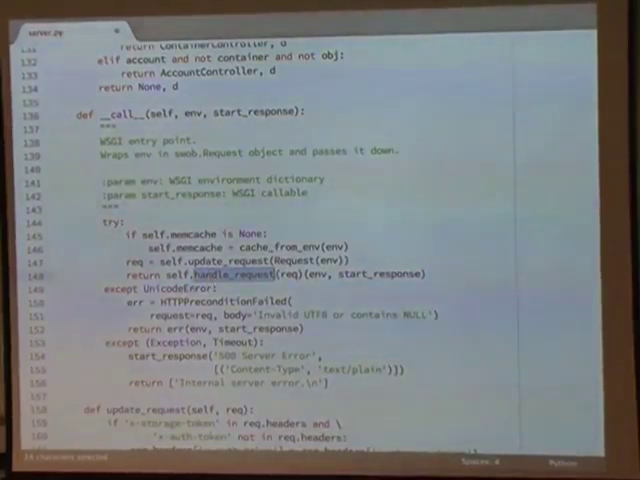
pyautogui.scroll(3, 210, 280)
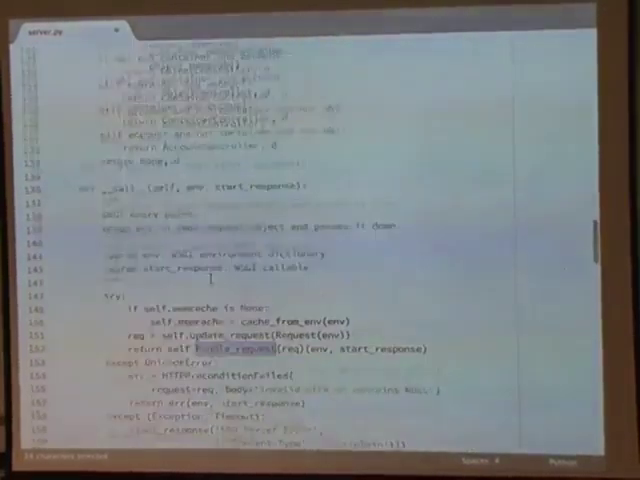
pyautogui.scroll(5, 210, 280)
pyautogui.scroll(5, 210, 280)
pyautogui.scroll(-5, 210, 280)
pyautogui.scroll(-5, 210, 280)
pyautogui.scroll(-2, 210, 280)
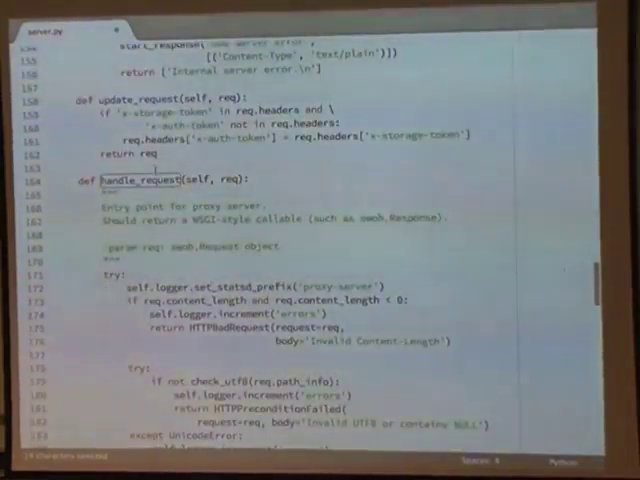
pyautogui.scroll(-2, 210, 280)
pyautogui.scroll(-3, 198, 275)
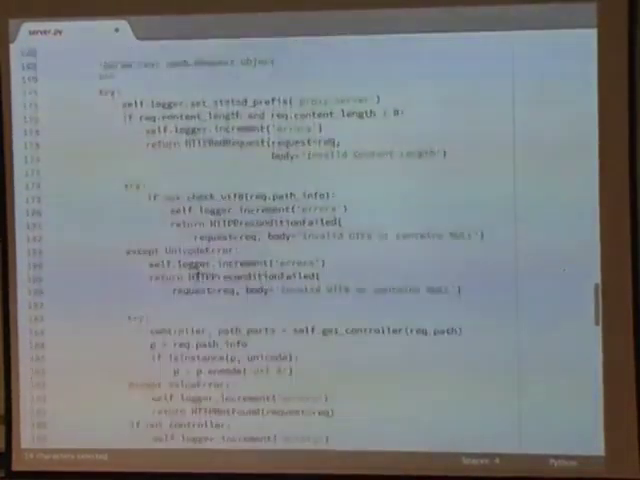
pyautogui.scroll(-2, 198, 275)
pyautogui.scroll(-1, 198, 275)
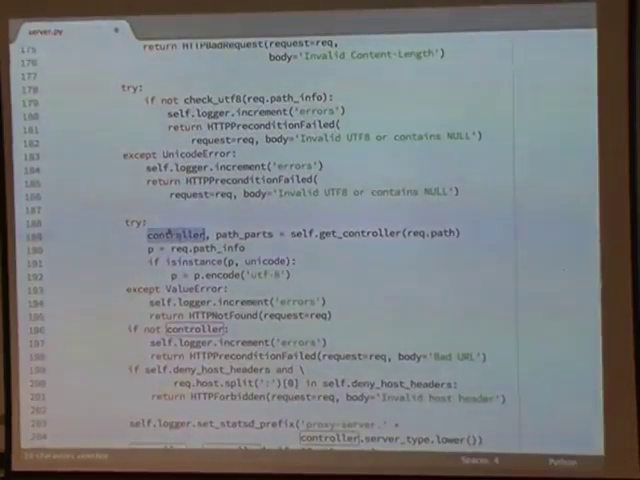
pyautogui.scroll(-3, 198, 275)
pyautogui.scroll(-3, 210, 350)
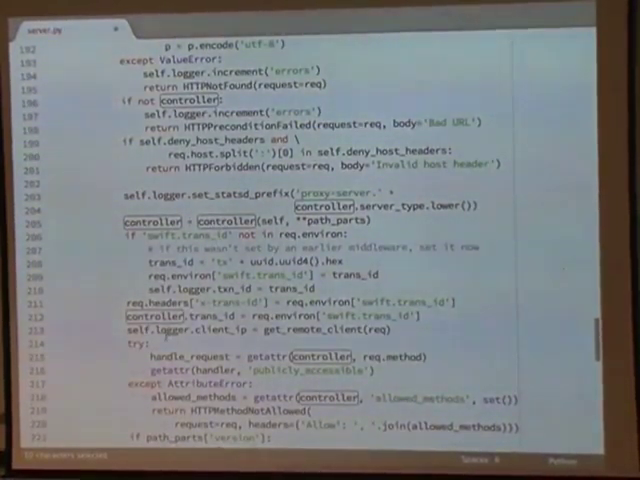
pyautogui.scroll(-4, 300, 250)
pyautogui.scroll(-3, 300, 250)
pyautogui.scroll(-3, 300, 250)
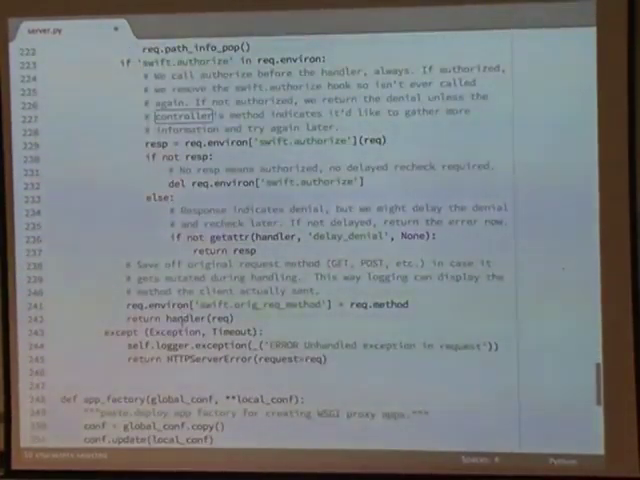
pyautogui.scroll(2, 300, 250)
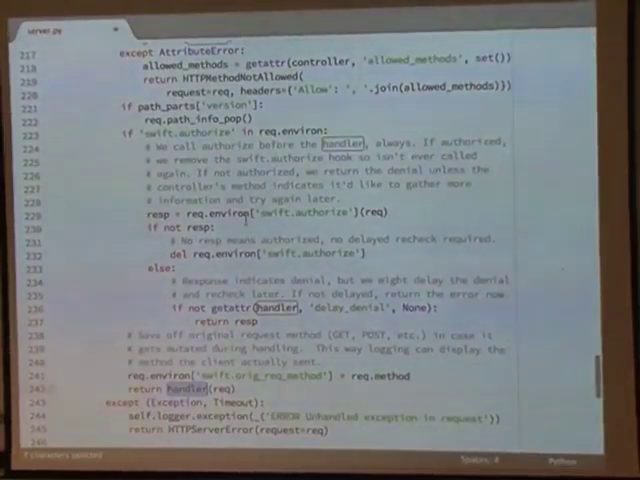
pyautogui.scroll(2, 300, 250)
pyautogui.scroll(2, 300, 250)
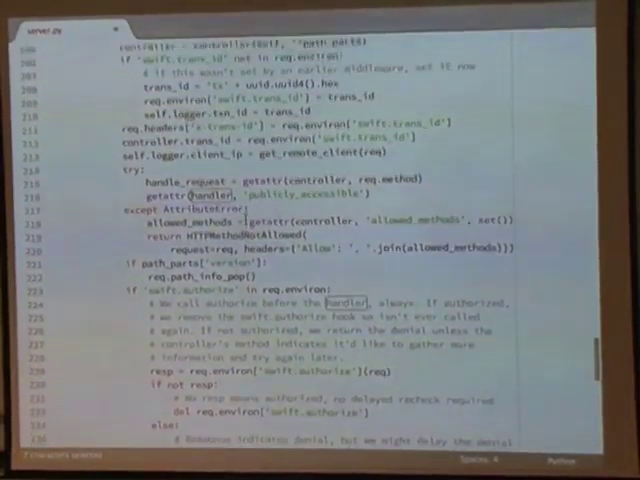
pyautogui.scroll(1, 300, 250)
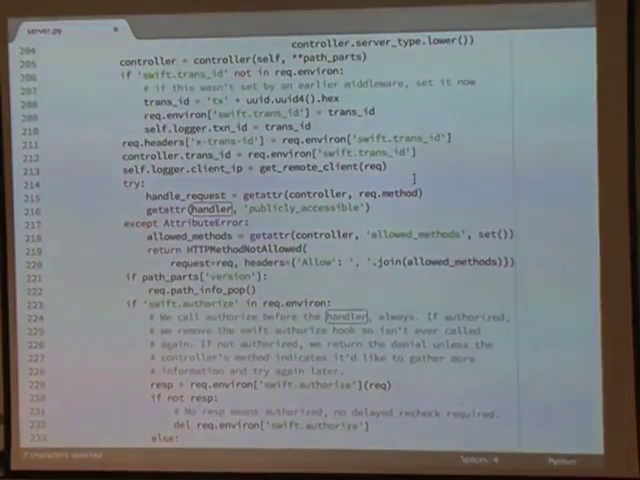
pyautogui.moveTo(420, 193); pyautogui.dragTo(360, 195)
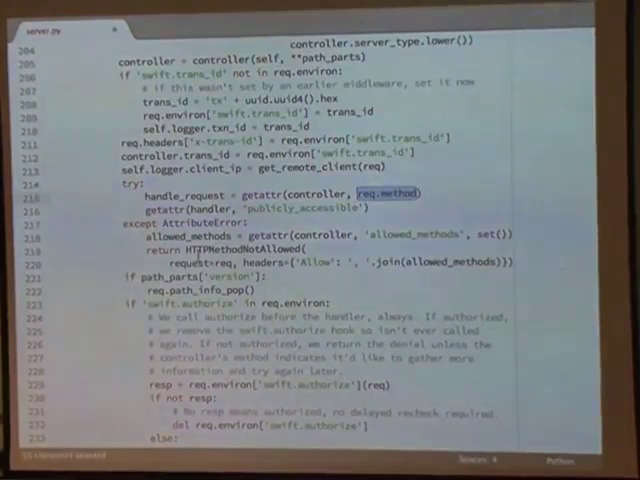
# Open proxy controllers obj.py, jump to def PUT, and highlight PUT and container_info occurrences.
pyautogui.hotkey('ctrl', 'p')
pyautogui.write('contobj')
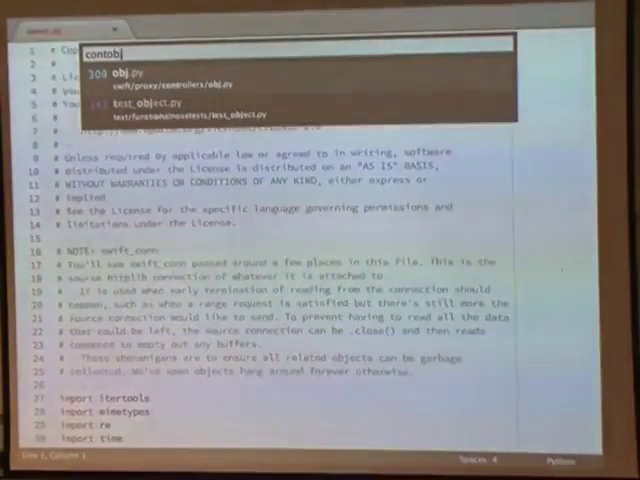
pyautogui.press('Return')
pyautogui.hotkey('ctrl', 'p')
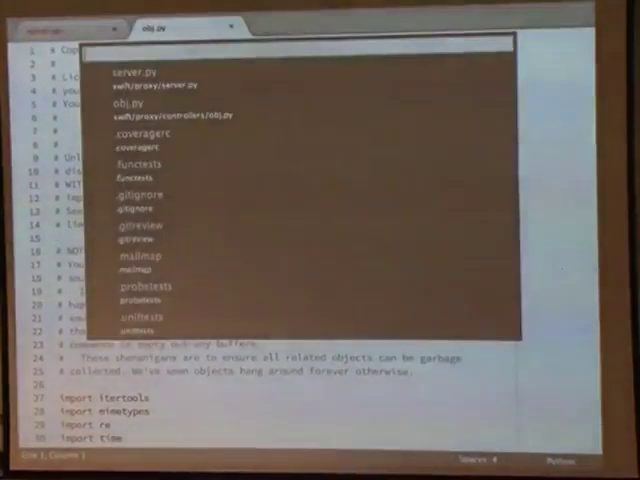
pyautogui.write('@PUT')
pyautogui.press('Return')
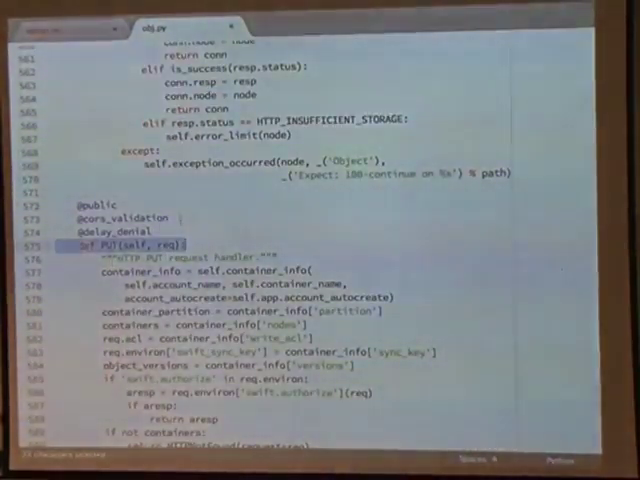
pyautogui.scroll(-1, 212, 217)
pyautogui.scroll(-3, 212, 217)
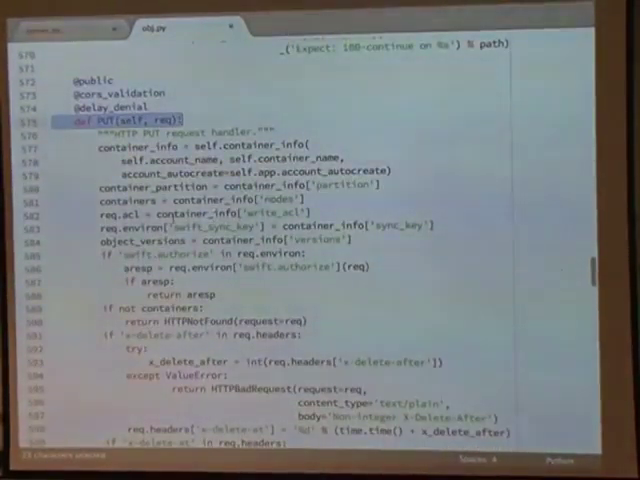
pyautogui.doubleClick(104, 120)
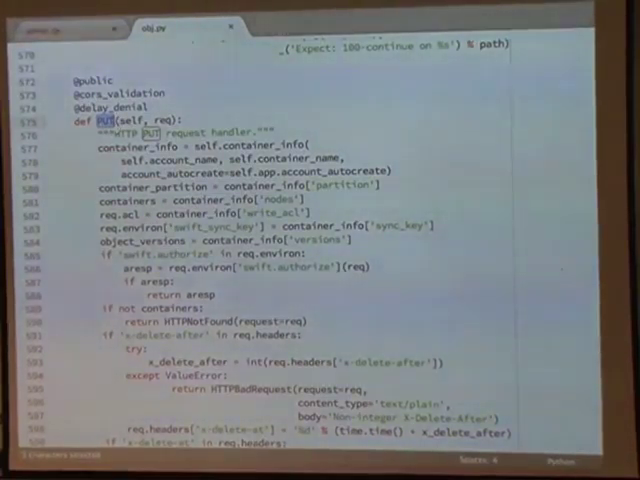
pyautogui.doubleClick(236, 146)
pyautogui.scroll(-5, 300, 240)
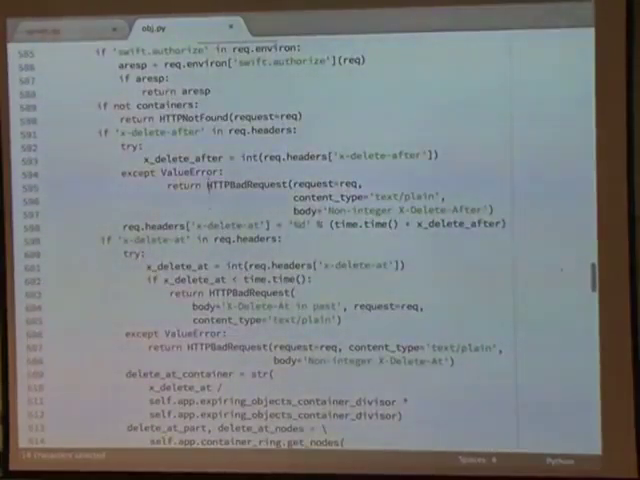
pyautogui.scroll(-3, 208, 202)
pyautogui.scroll(-3, 208, 202)
pyautogui.scroll(-3, 208, 202)
pyautogui.scroll(-3, 300, 240)
pyautogui.scroll(-4, 300, 240)
pyautogui.scroll(-3, 300, 240)
pyautogui.scroll(-3, 300, 240)
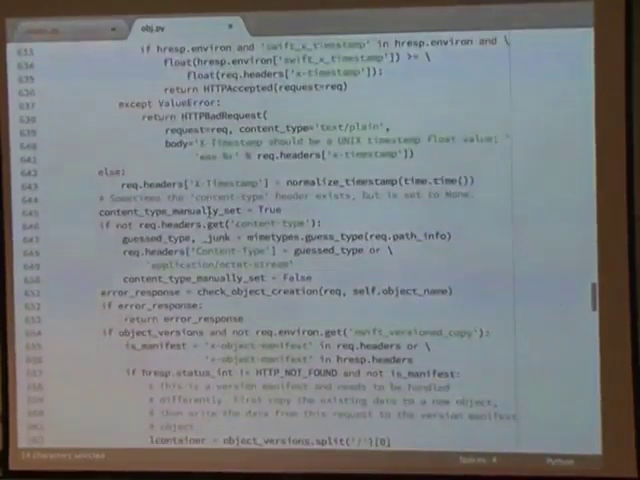
pyautogui.scroll(-4, 300, 240)
pyautogui.scroll(-4, 300, 240)
pyautogui.scroll(-3, 300, 240)
pyautogui.scroll(-2, 300, 240)
pyautogui.scroll(-1, 208, 210)
pyautogui.scroll(-5, 205, 214)
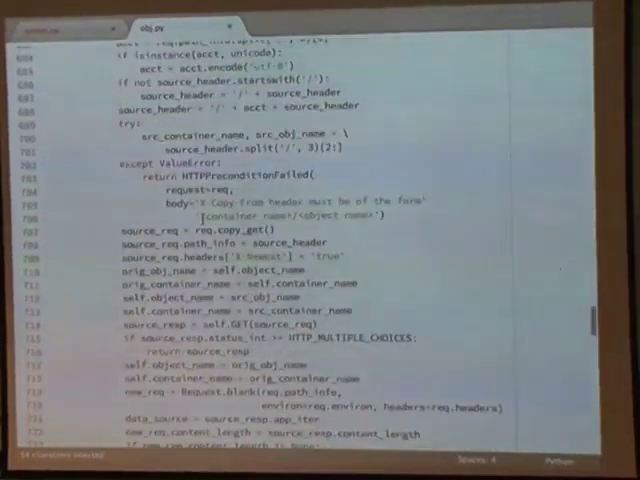
pyautogui.scroll(-4, 205, 214)
pyautogui.scroll(-4, 205, 214)
pyautogui.scroll(-2, 205, 214)
pyautogui.scroll(-1, 205, 214)
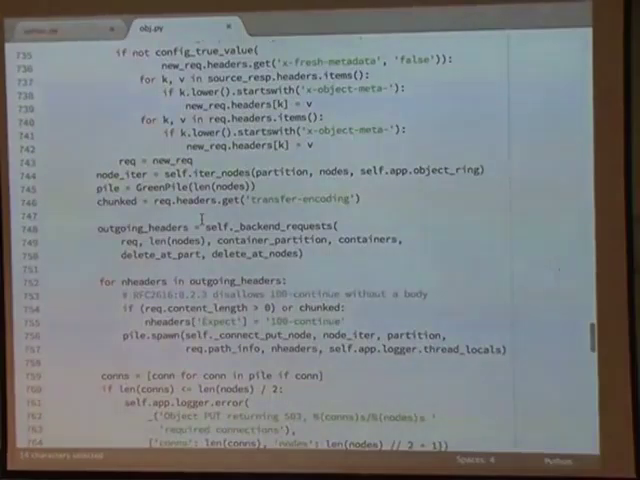
pyautogui.doubleClick(122, 172)
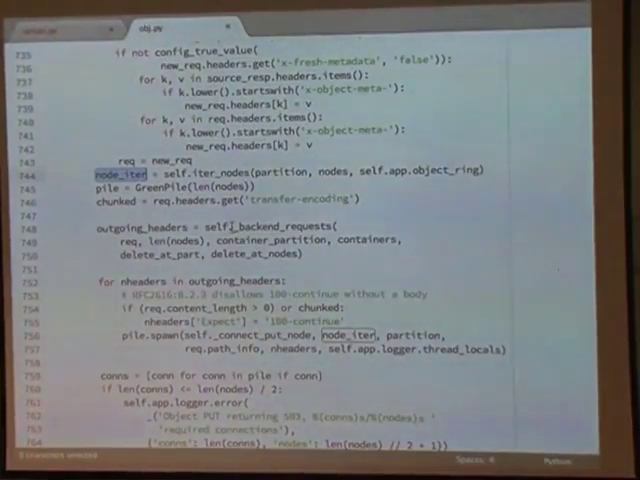
pyautogui.doubleClick(160, 199)
pyautogui.doubleClick(158, 186)
pyautogui.scroll(-1, 158, 186)
pyautogui.scroll(-1, 158, 186)
pyautogui.scroll(-2, 165, 195)
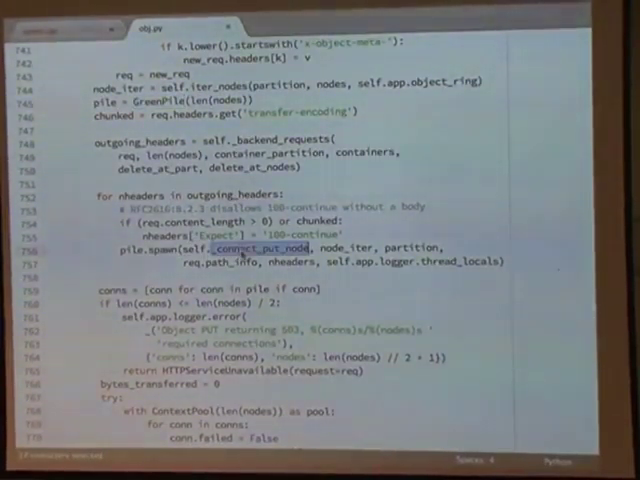
pyautogui.scroll(-2, 240, 252)
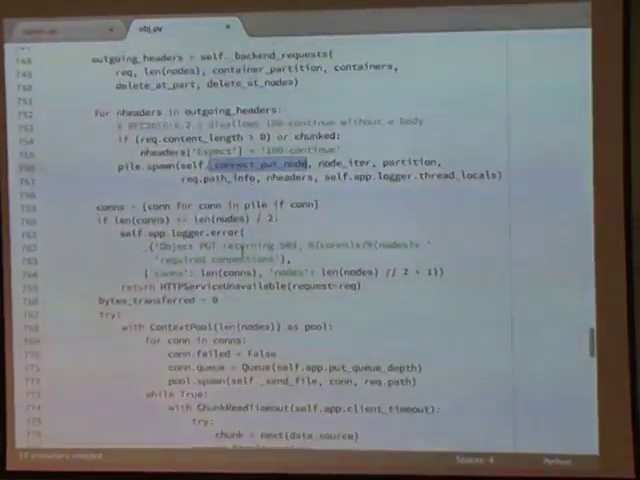
pyautogui.scroll(-4, 202, 345)
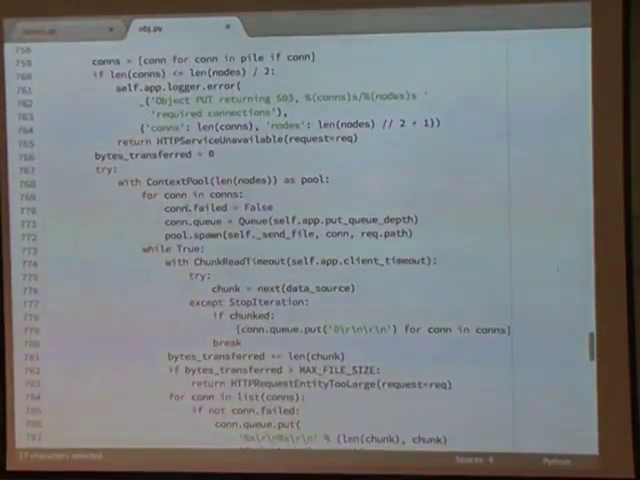
pyautogui.doubleClick(176, 181)
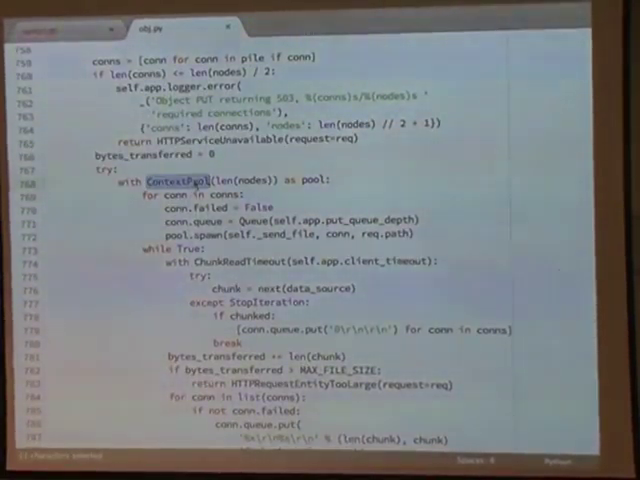
pyautogui.scroll(-1, 176, 181)
pyautogui.scroll(-2, 200, 200)
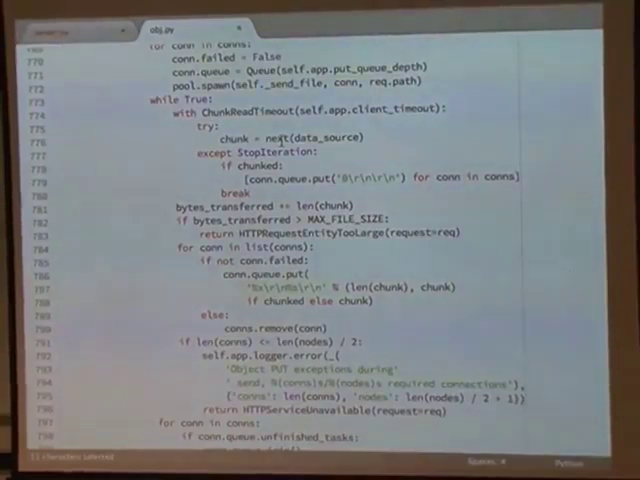
pyautogui.scroll(-4, 280, 138)
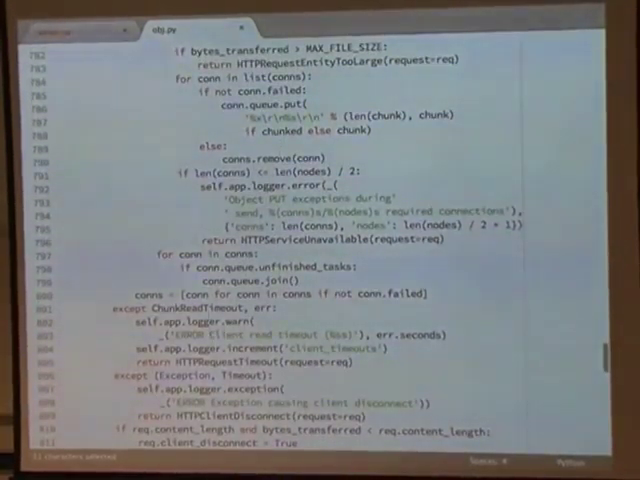
pyautogui.scroll(-1, 270, 256)
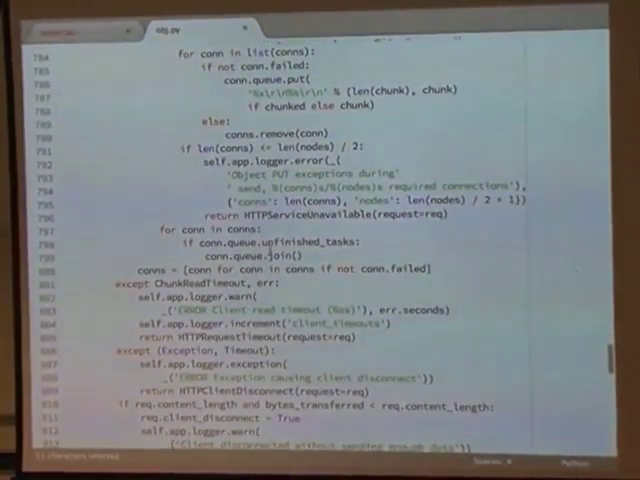
pyautogui.doubleClick(278, 256)
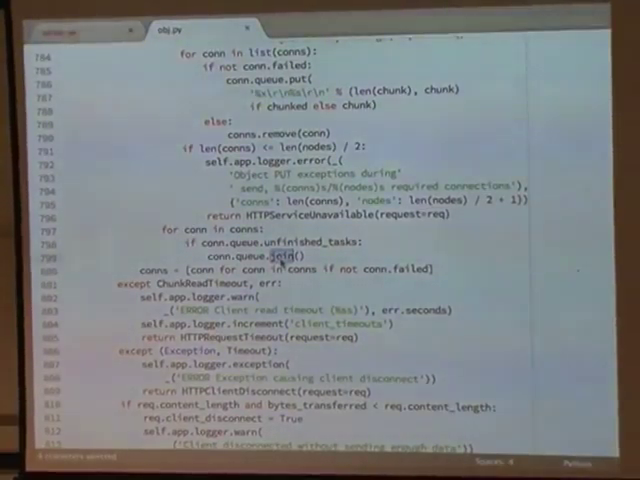
pyautogui.scroll(-1, 285, 258)
pyautogui.scroll(-3, 285, 258)
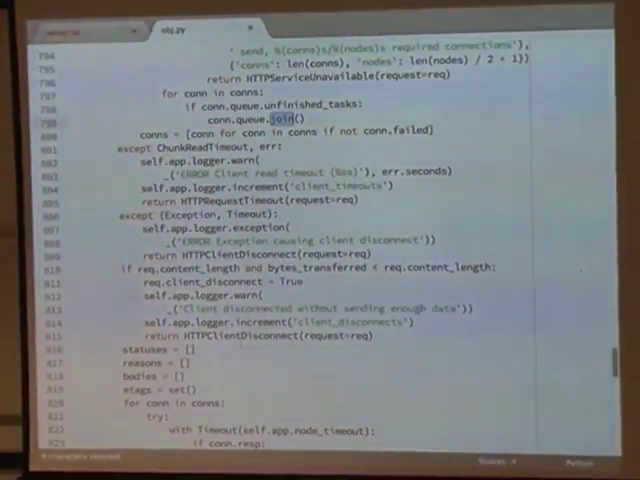
pyautogui.scroll(-5, 285, 258)
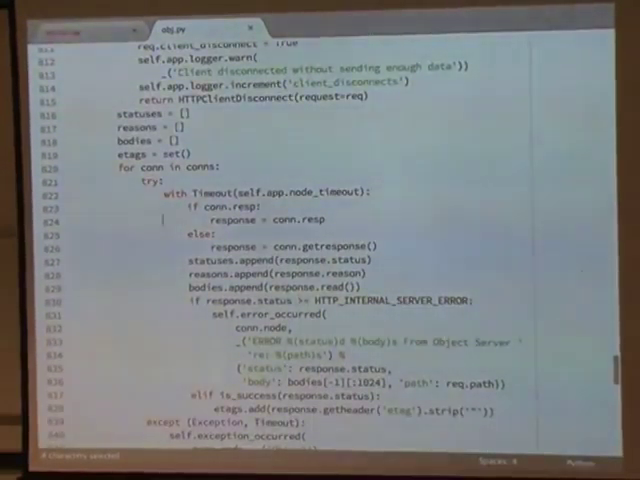
pyautogui.doubleClick(140, 113)
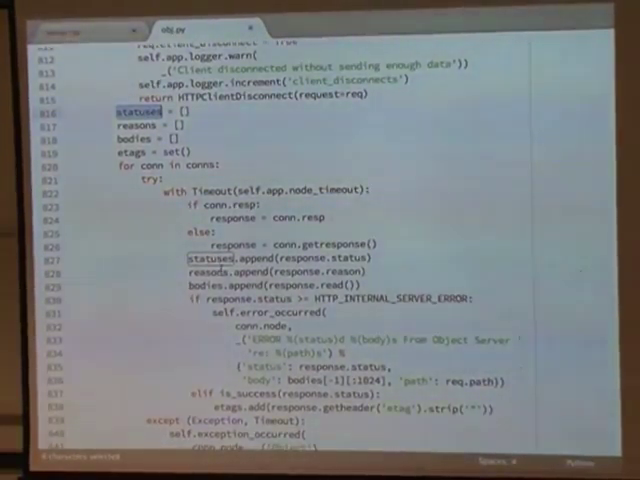
pyautogui.scroll(-5, 285, 258)
pyautogui.scroll(-3, 285, 258)
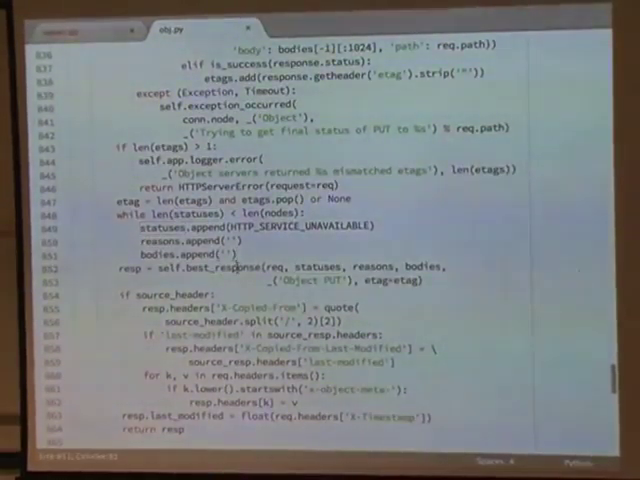
pyautogui.doubleClick(237, 266)
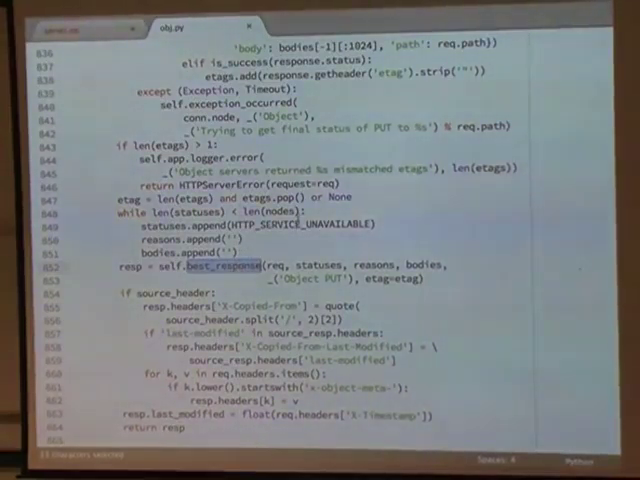
# Open the object server's server.py and jump to the ObjectController class definition.
pyautogui.hotkey('ctrl', 'p')
pyautogui.write('obj')
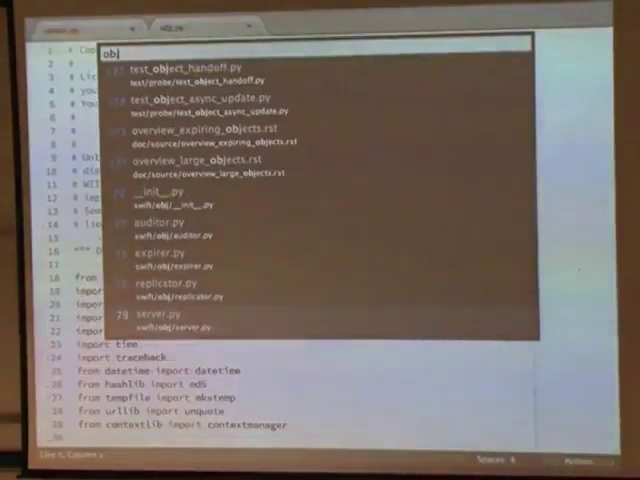
pyautogui.write('serpy')
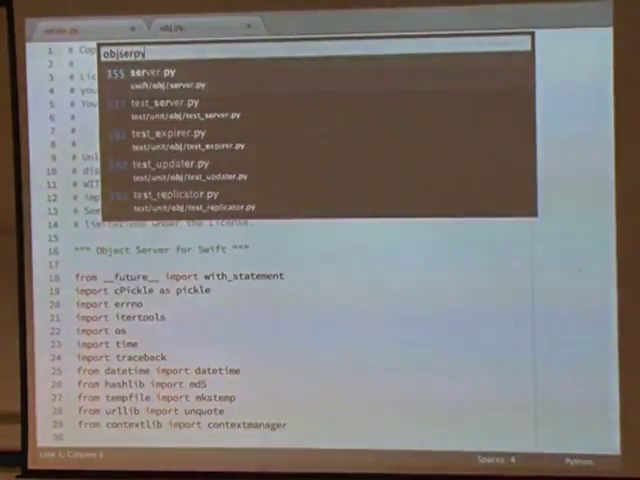
pyautogui.press('Return')
pyautogui.scroll(-6, 347, 316)
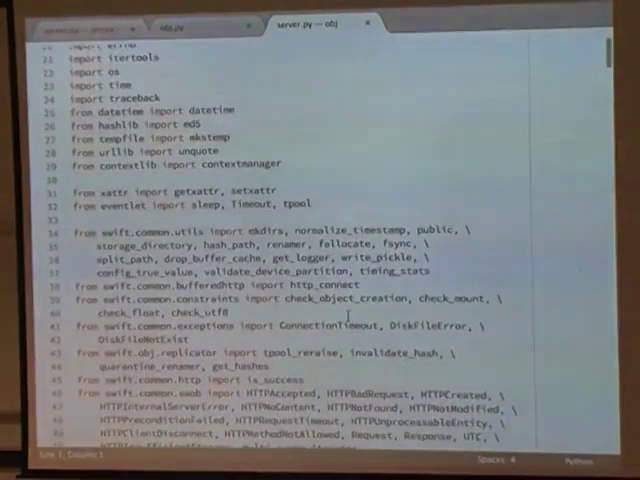
pyautogui.scroll(-10, 347, 316)
pyautogui.scroll(-15, 347, 316)
pyautogui.scroll(-15, 347, 300)
pyautogui.scroll(-15, 350, 282)
pyautogui.scroll(-15, 350, 282)
pyautogui.scroll(-15, 348, 275)
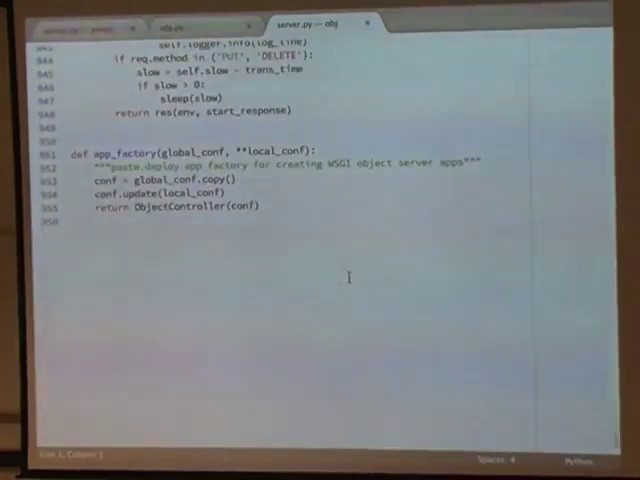
pyautogui.doubleClick(173, 206)
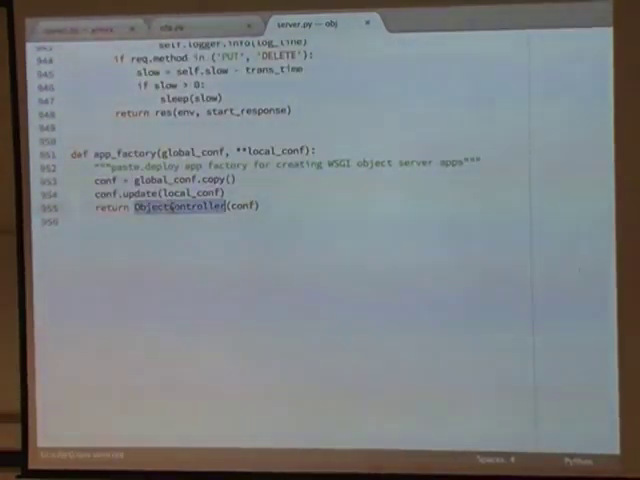
pyautogui.hotkey('ctrl', 'p')
pyautogui.write('@obj')
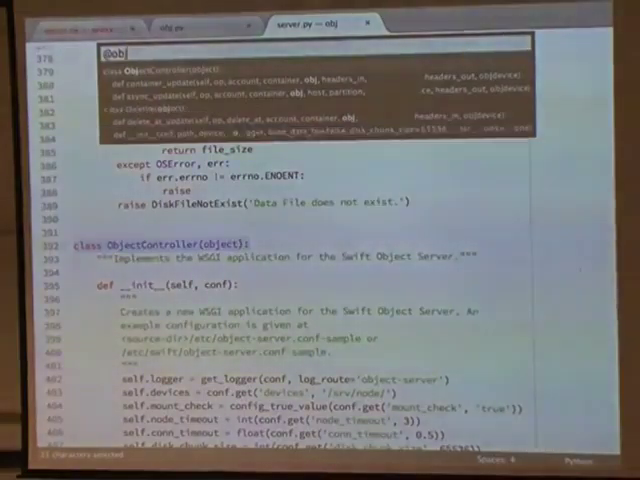
pyautogui.press('Return')
pyautogui.scroll(-5, 237, 286)
pyautogui.scroll(-5, 237, 286)
pyautogui.scroll(-5, 237, 286)
pyautogui.scroll(-3, 237, 286)
pyautogui.scroll(-5, 237, 286)
pyautogui.scroll(-5, 237, 286)
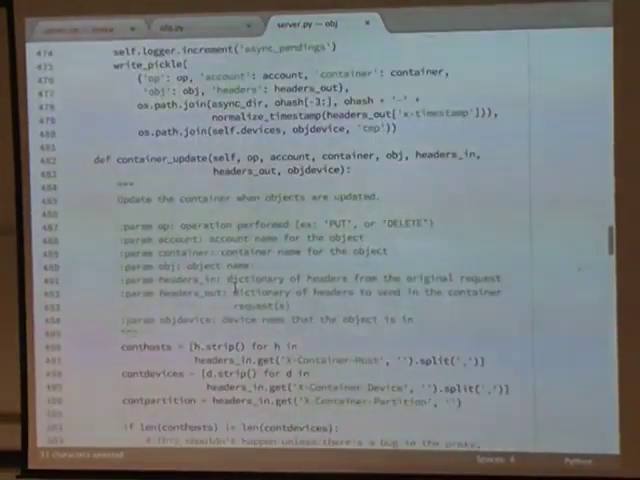
pyautogui.scroll(-3, 237, 286)
# Undo the stray edits to class line 392 and jump to ObjectController's __call__ method.
pyautogui.hotkey('ctrl', 'p')
pyautogui.write('_')
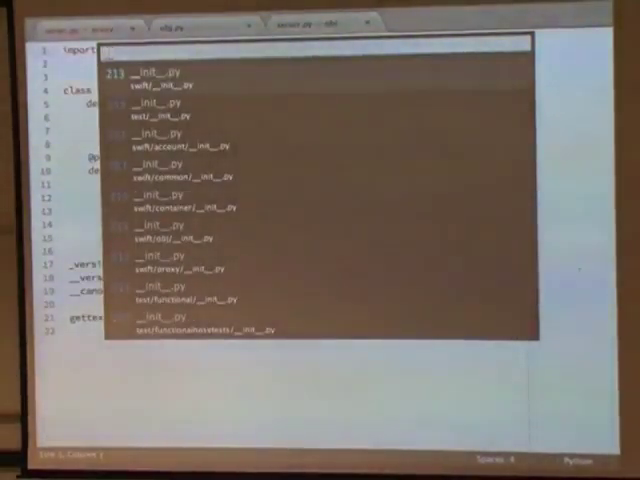
pyautogui.press('Escape')
pyautogui.hotkey('ctrl', 'r')
pyautogui.press('Return')
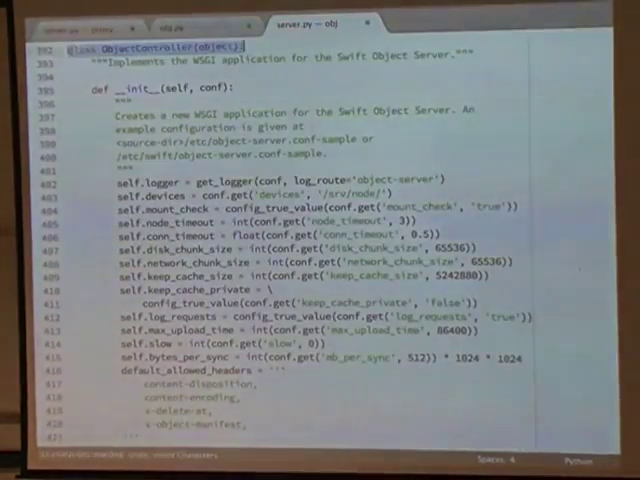
pyautogui.write('P')
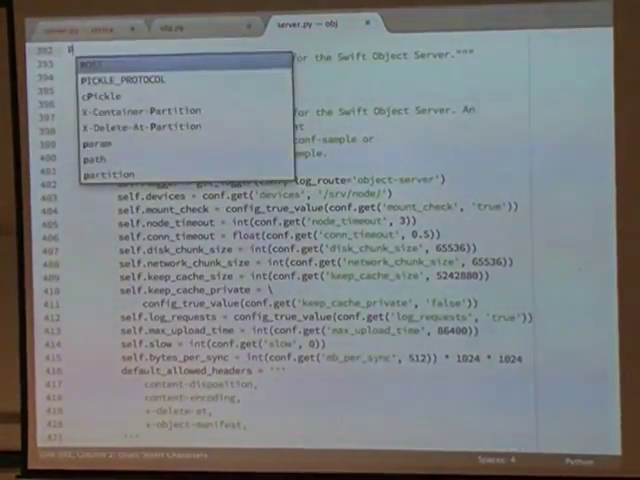
pyautogui.write('O.')
pyautogui.write('_')
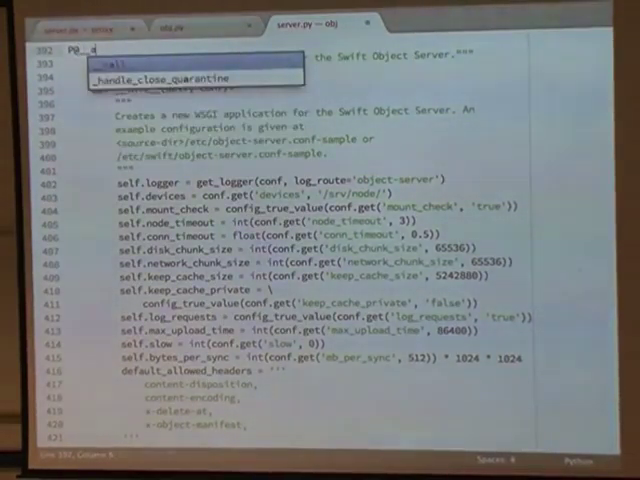
pyautogui.write('_a')
pyautogui.press('Return')
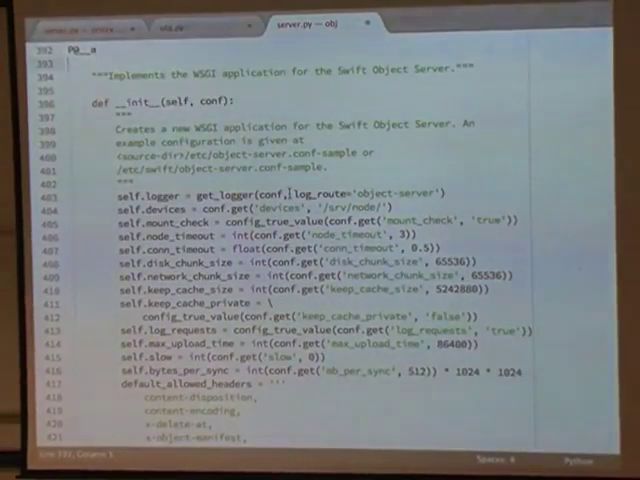
pyautogui.hotkey('ctrl', 'z')
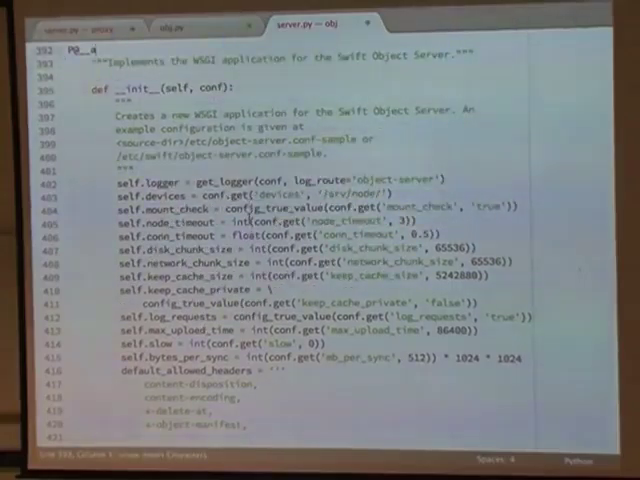
pyautogui.hotkey('ctrl', 'z')
pyautogui.hotkey('ctrl', 'p')
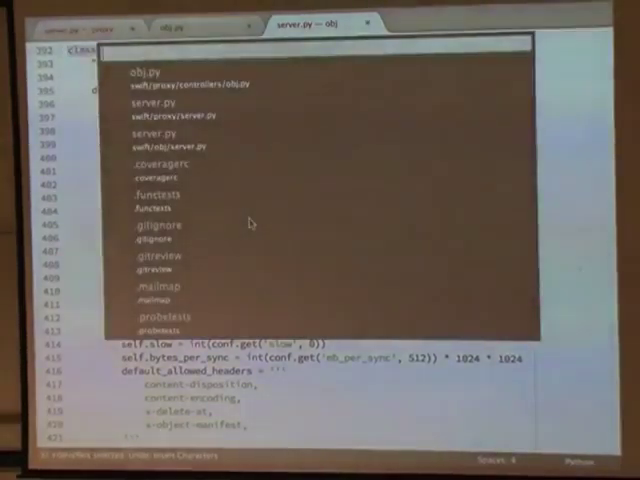
pyautogui.write('@__ca')
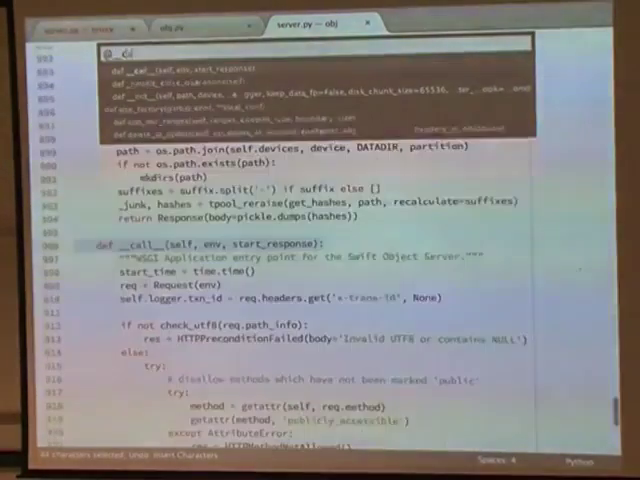
pyautogui.press('Return')
pyautogui.scroll(-3, 316, 210)
pyautogui.scroll(-1, 316, 210)
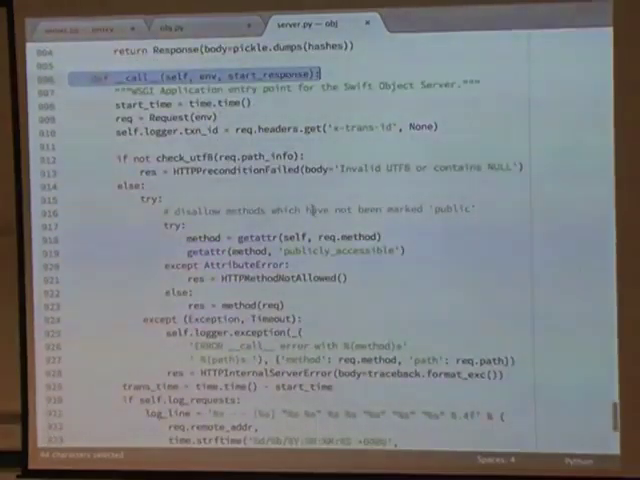
pyautogui.scroll(-2, 311, 193)
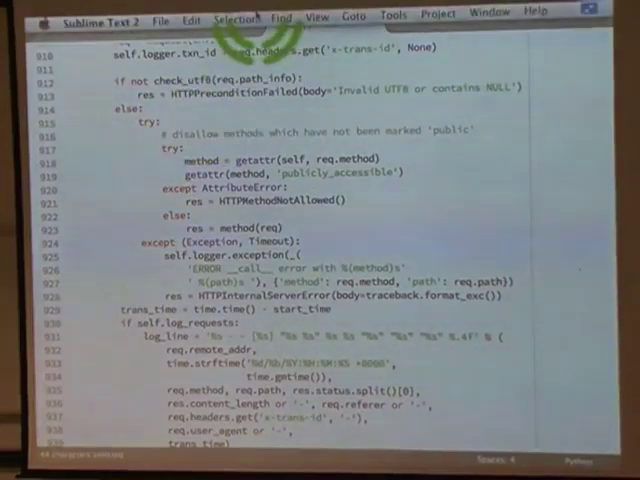
# Show the project side bar and close the object server's server.py tab.
pyautogui.click(316, 18)
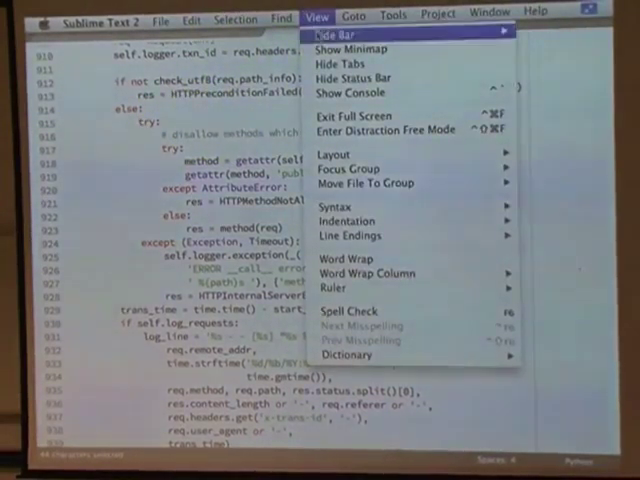
pyautogui.moveTo(336, 34)
pyautogui.click(120, 44)
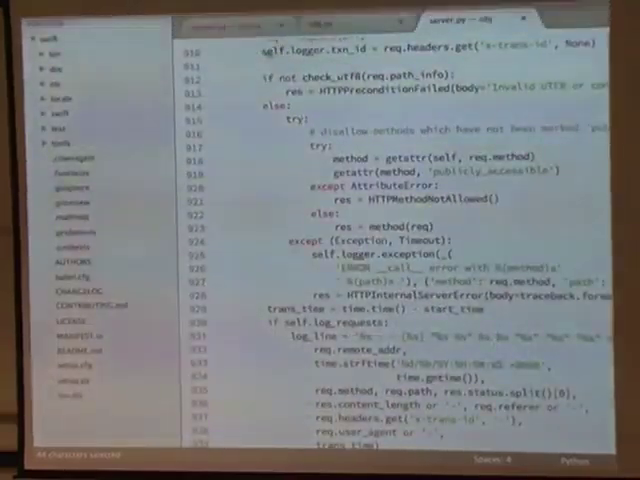
pyautogui.press('super+w')
pyautogui.press('super+w')
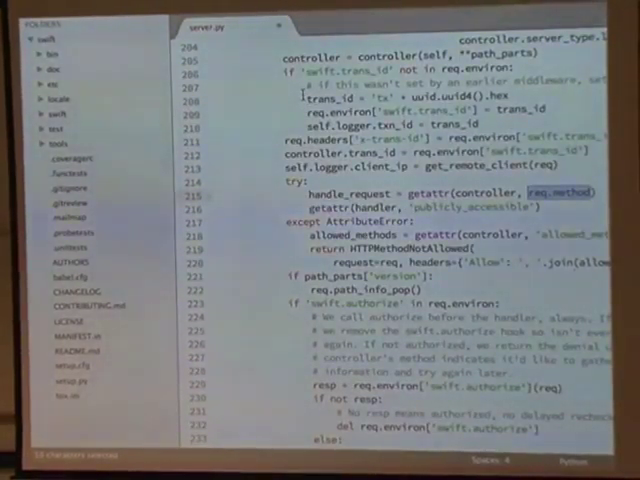
# Search proxy server.py for split_path and step to its call on line 123.
pyautogui.press('super+f')
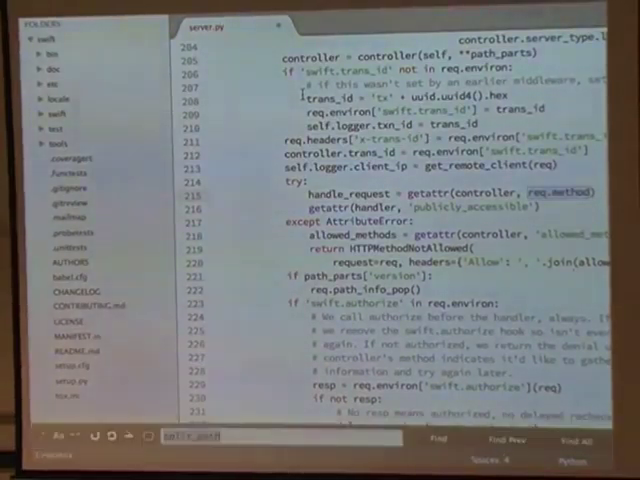
pyautogui.write('spl')
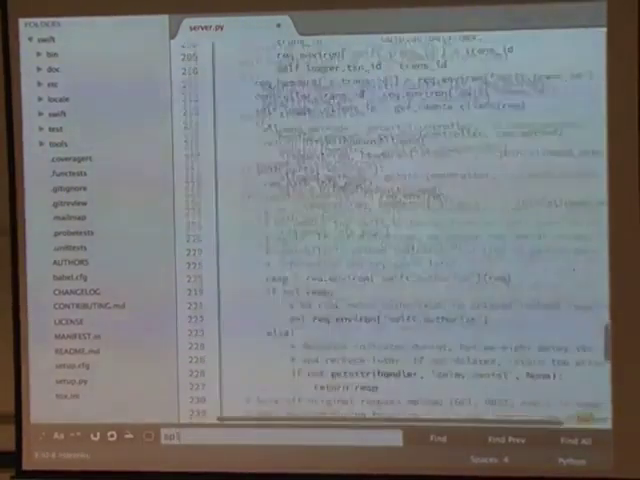
pyautogui.write('it(')
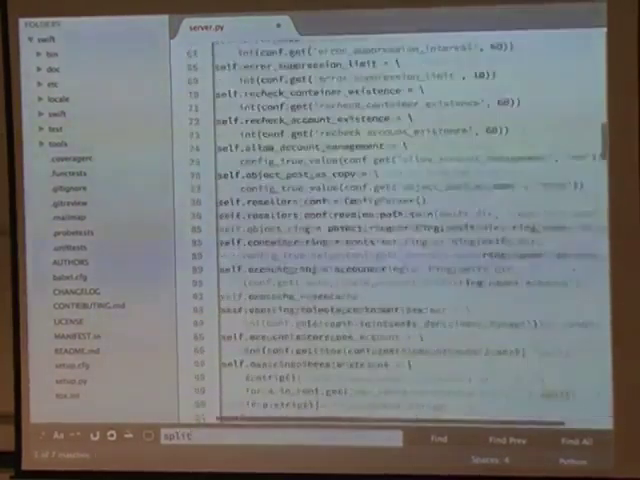
pyautogui.press('BackSpace')
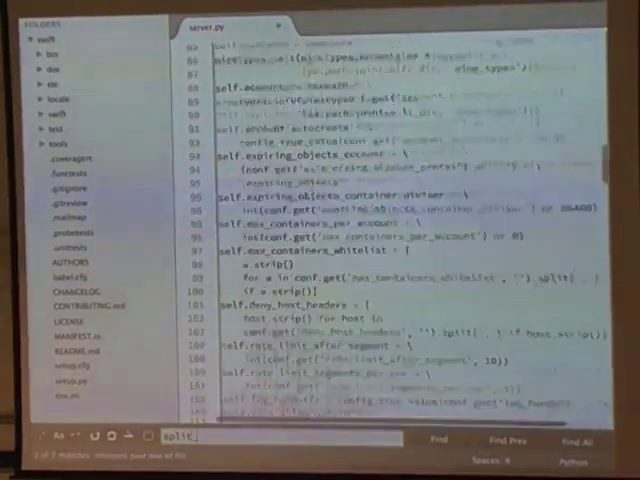
pyautogui.write('_path')
pyautogui.press('Return')
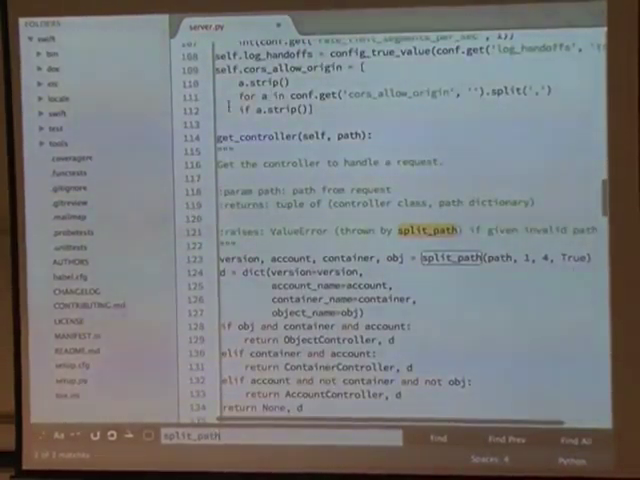
pyautogui.hscroll(-3, 400, 250)
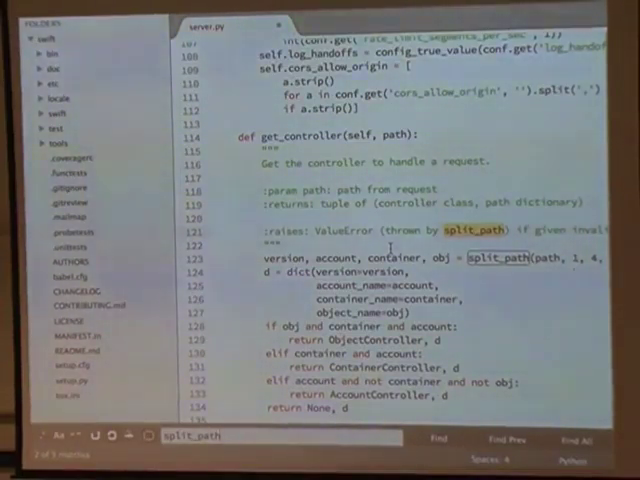
pyautogui.press('Return')
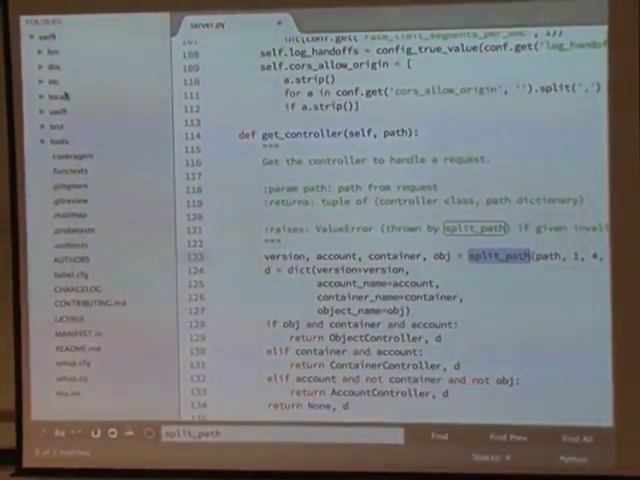
# Open swift/common/utils.py from the side bar and jump to the split_path definition.
pyautogui.click(60, 102)
pyautogui.click(62, 117)
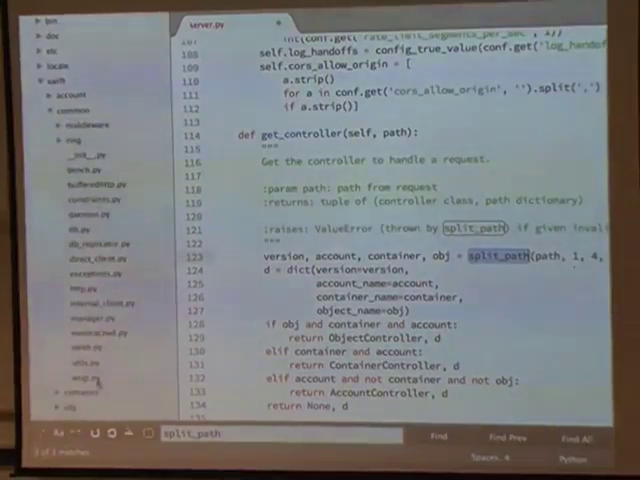
pyautogui.click(85, 362)
pyautogui.hotkey('ctrl', 'p')
pyautogui.write('@')
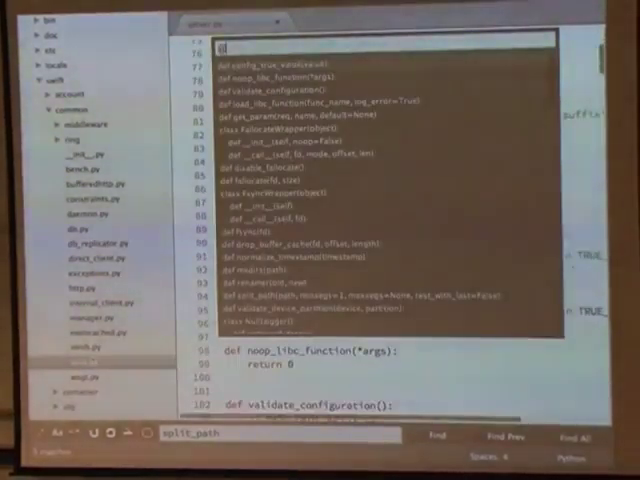
pyautogui.write('split')
pyautogui.press('Return')
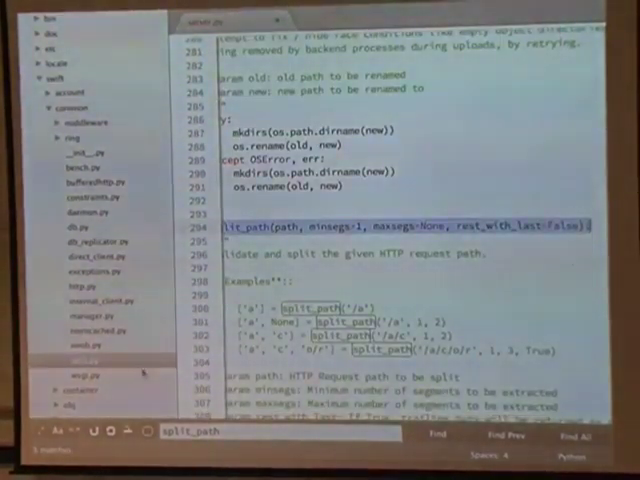
pyautogui.scroll(-3, 255, 339)
pyautogui.scroll(-3, 255, 339)
pyautogui.scroll(-2, 255, 339)
pyautogui.scroll(-3, 257, 343)
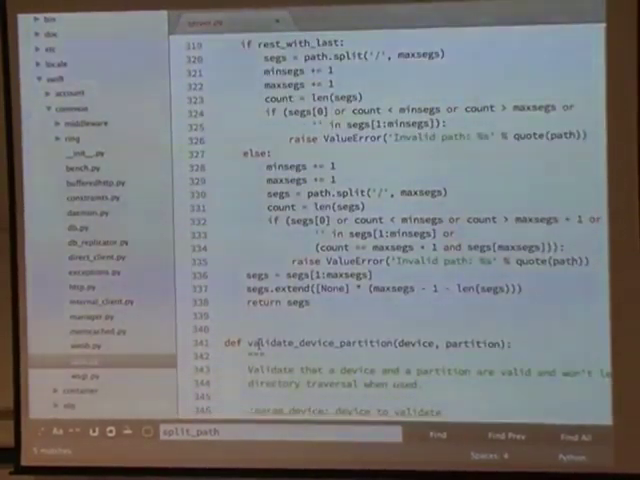
pyautogui.scroll(2, 257, 343)
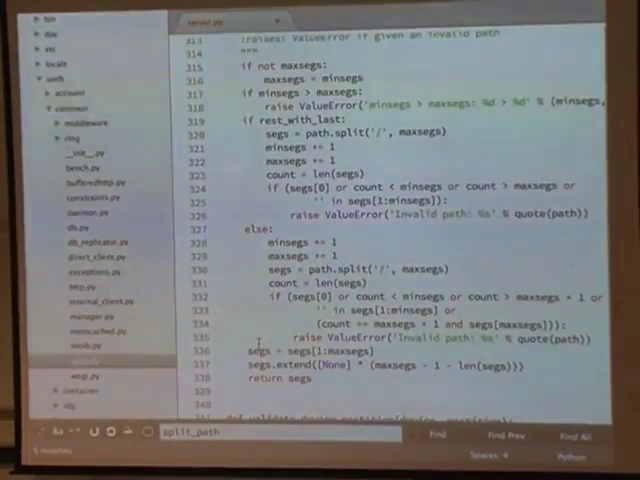
pyautogui.press('super+Tab')
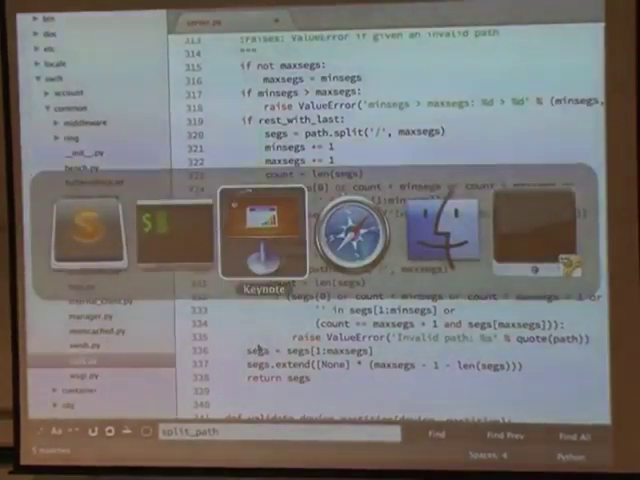